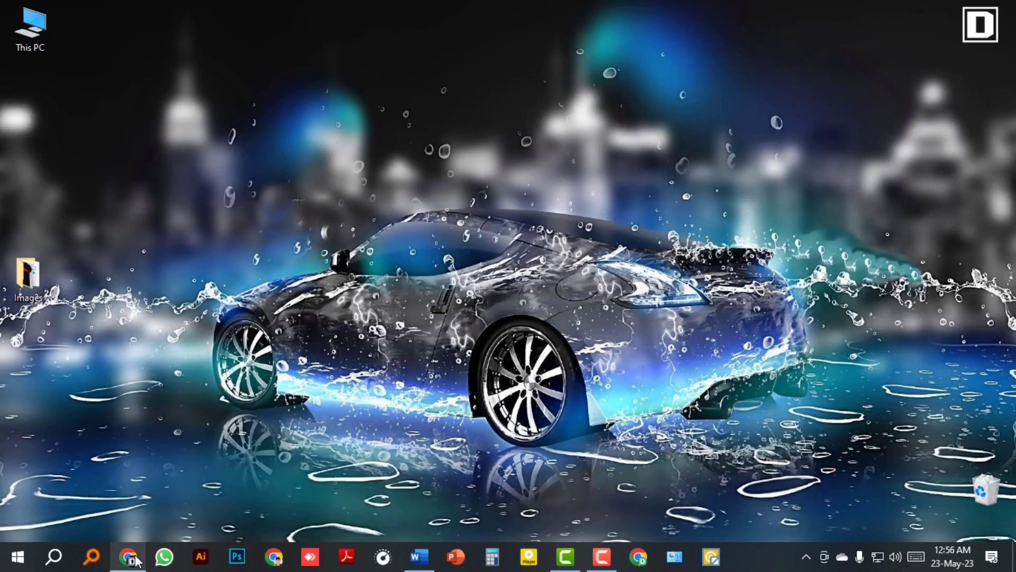
- Switch to Chrome and open the Daraz Seller Center site through a Google search for "seller center daraz bd"
left_click(127, 556)
left_click(461, 312)
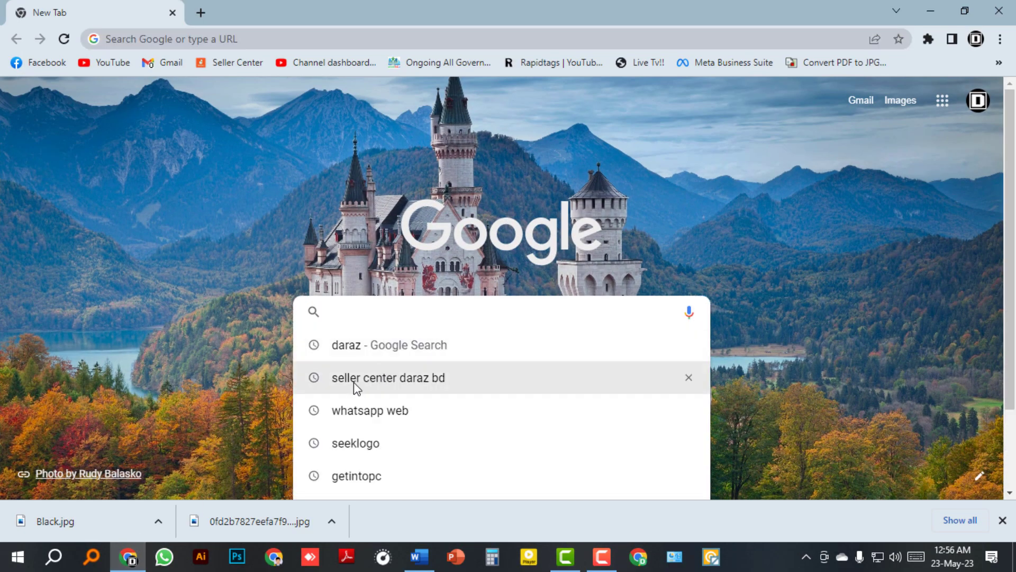
left_click(427, 378)
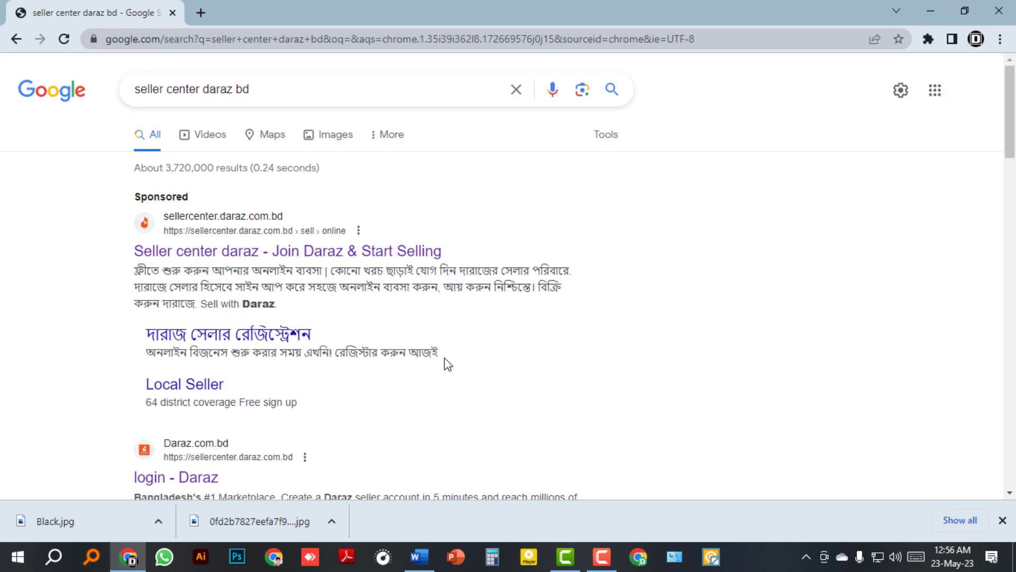
left_click(286, 252)
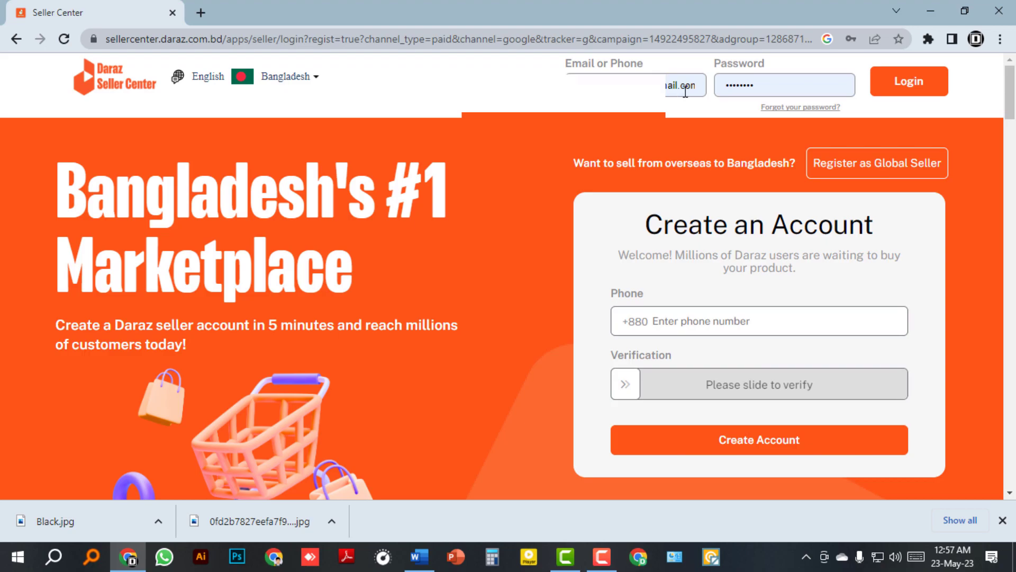
- Log in to the seller account with the prefilled credentials and open the form for adding a product
left_click(902, 90)
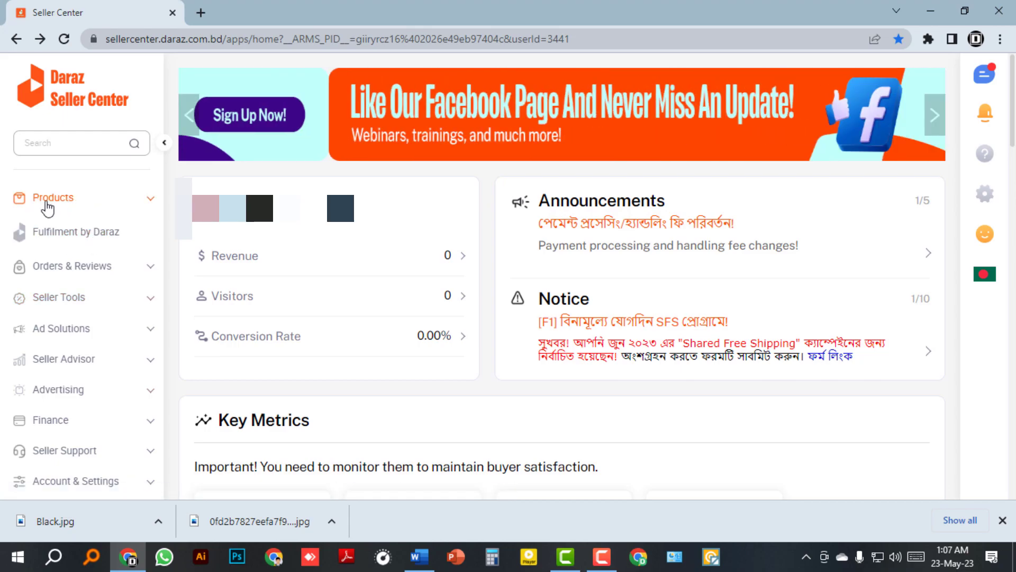
left_click(48, 201)
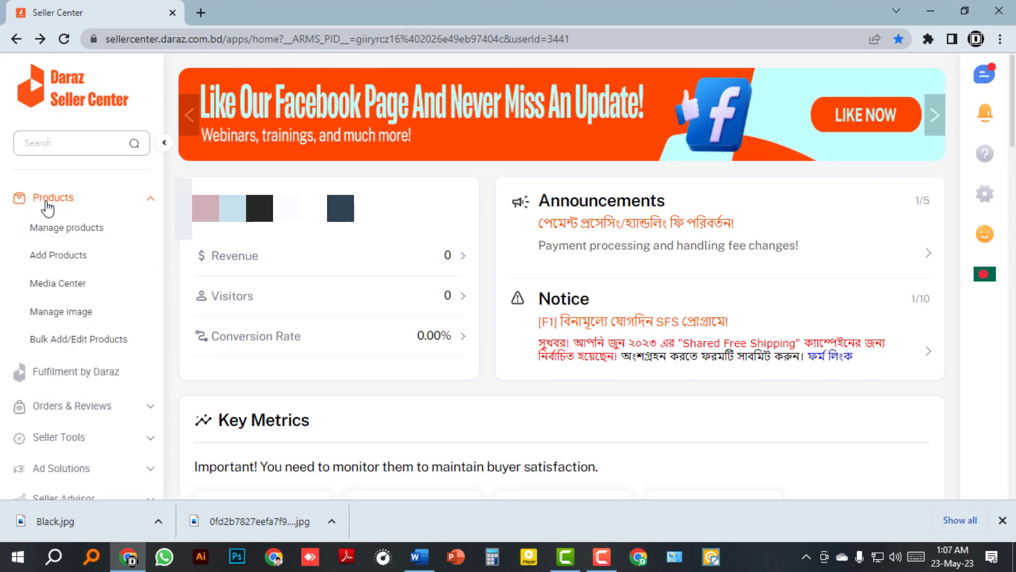
left_click(59, 258)
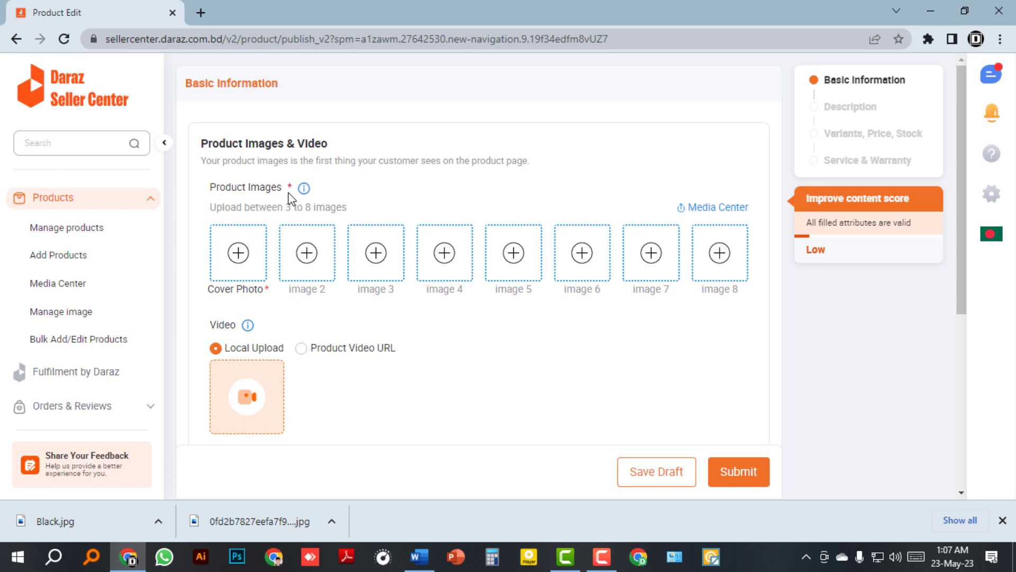
- Upload the Black image from the Desktop's Images folder as the product's cover photo
left_click(239, 253)
left_click(466, 245)
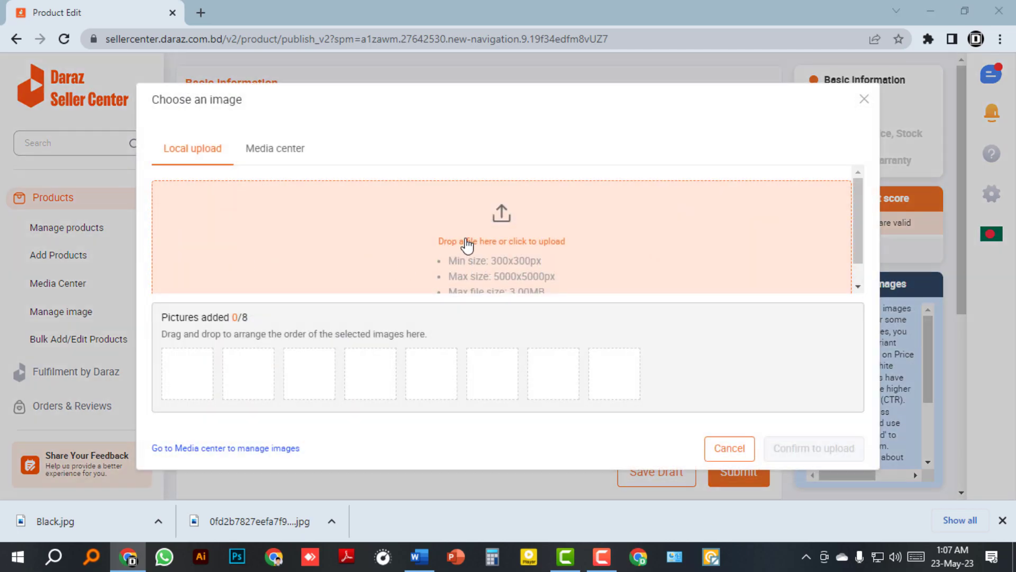
left_click(204, 138)
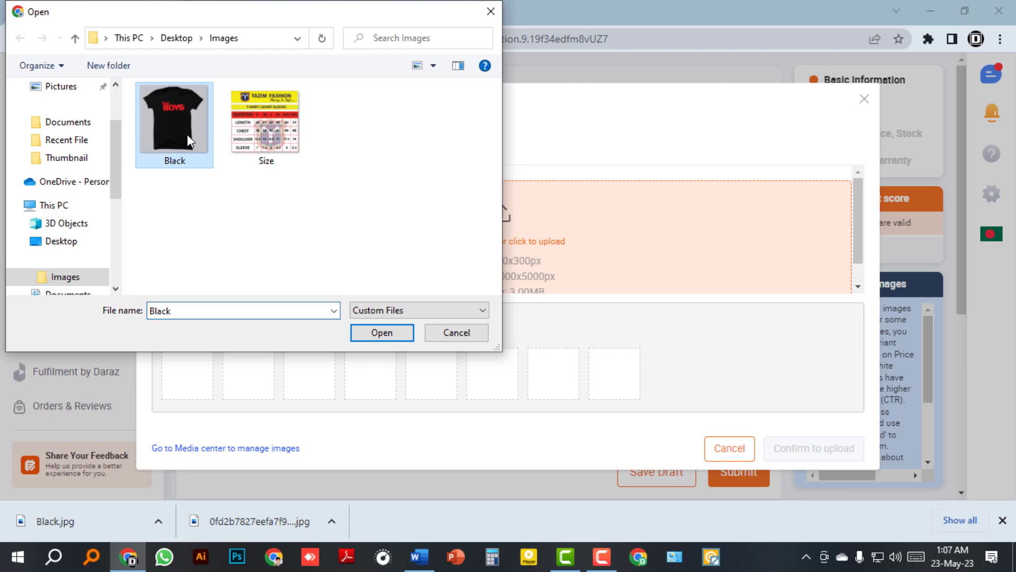
left_click(385, 333)
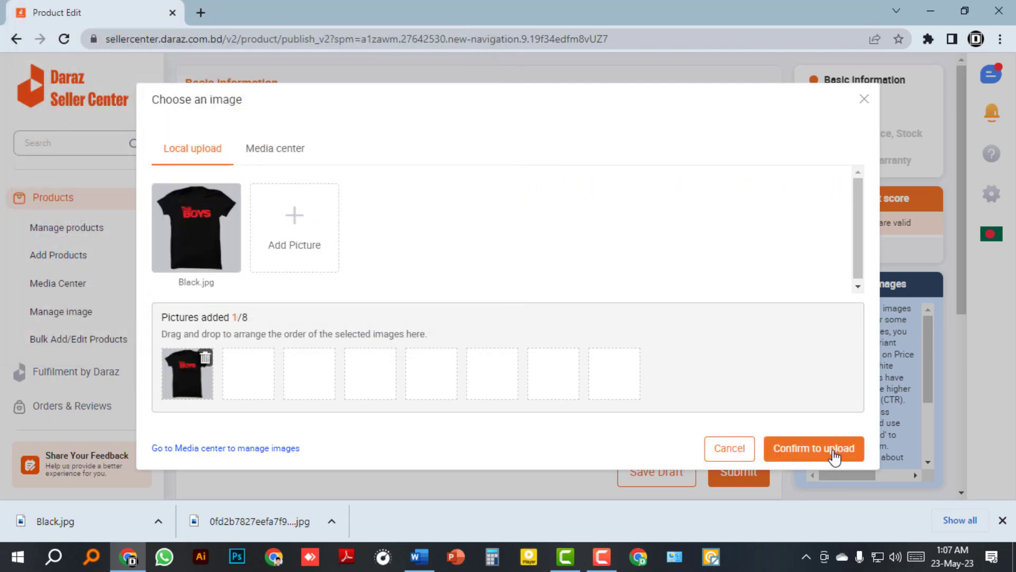
left_click(833, 459)
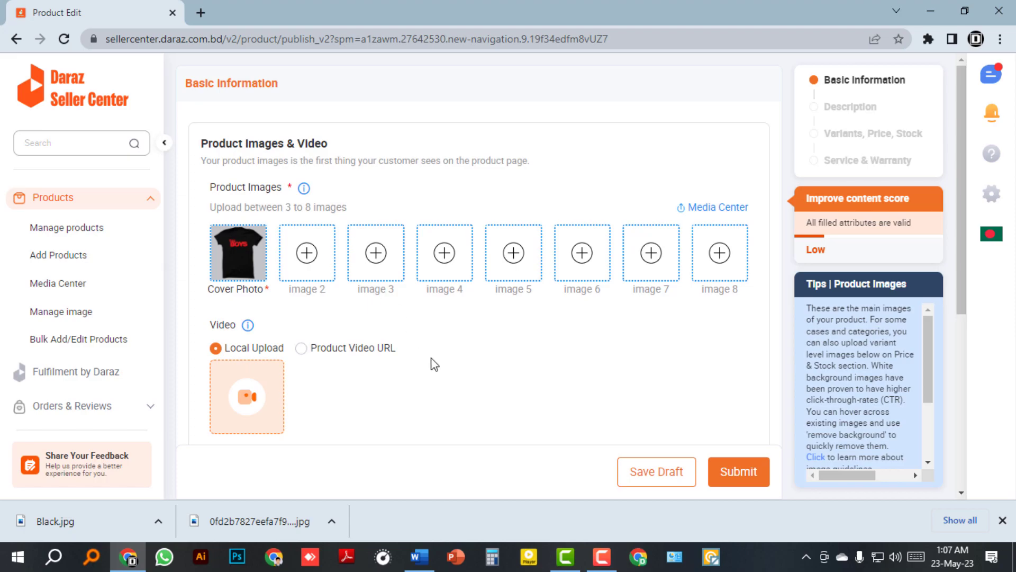
- Copy the title "The Boys Black Cotton Short Sleeve T-Shirt for Men" from the Word document into the English product name
scroll(432, 365, "down", 1)
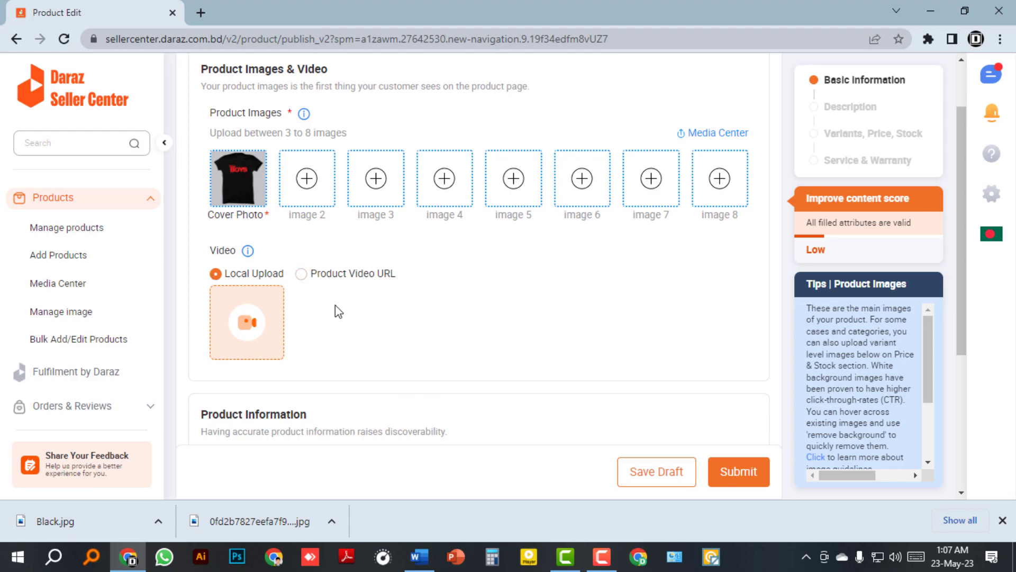
scroll(336, 306, "down", 4)
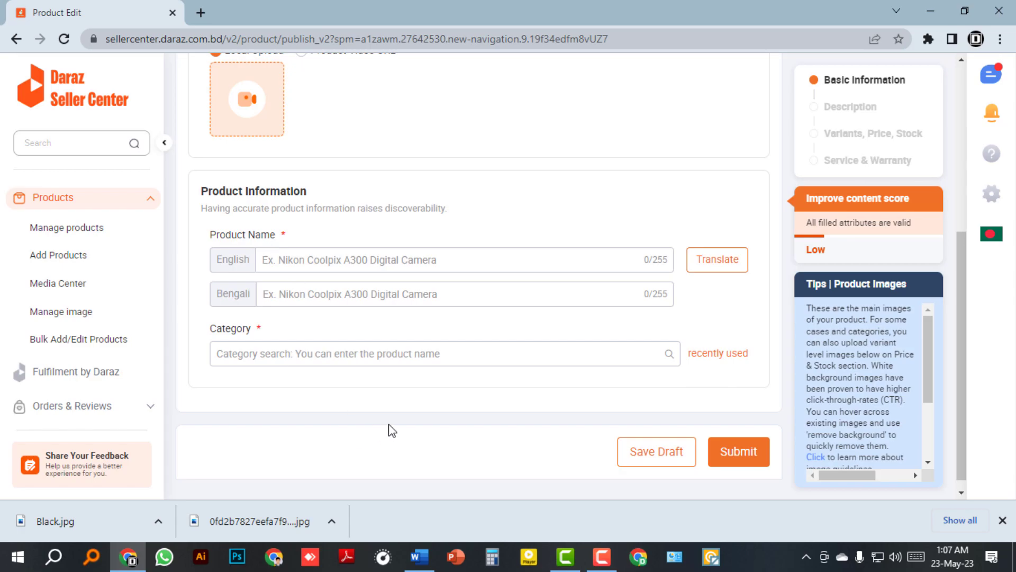
left_click(431, 560)
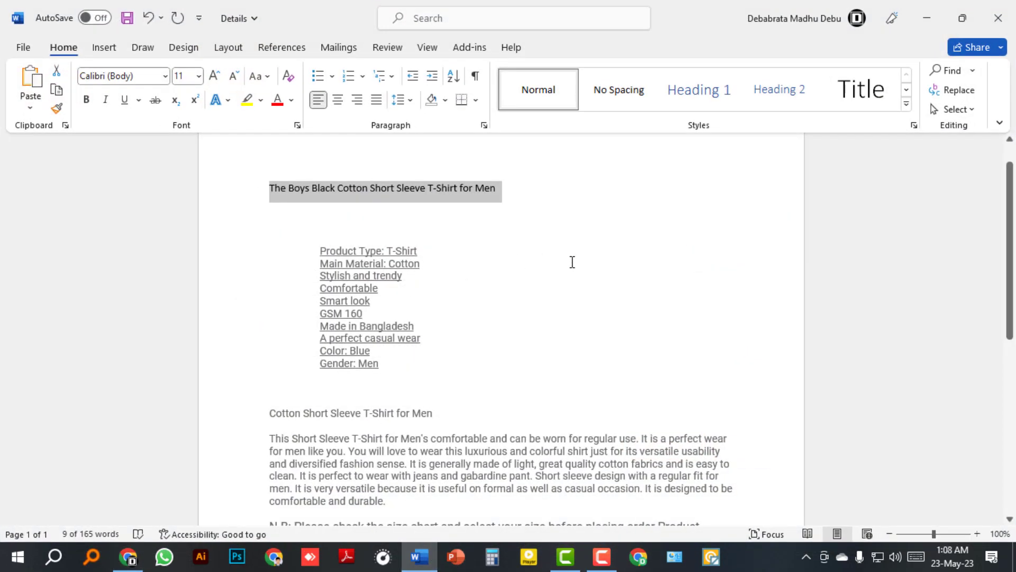
left_click(564, 218)
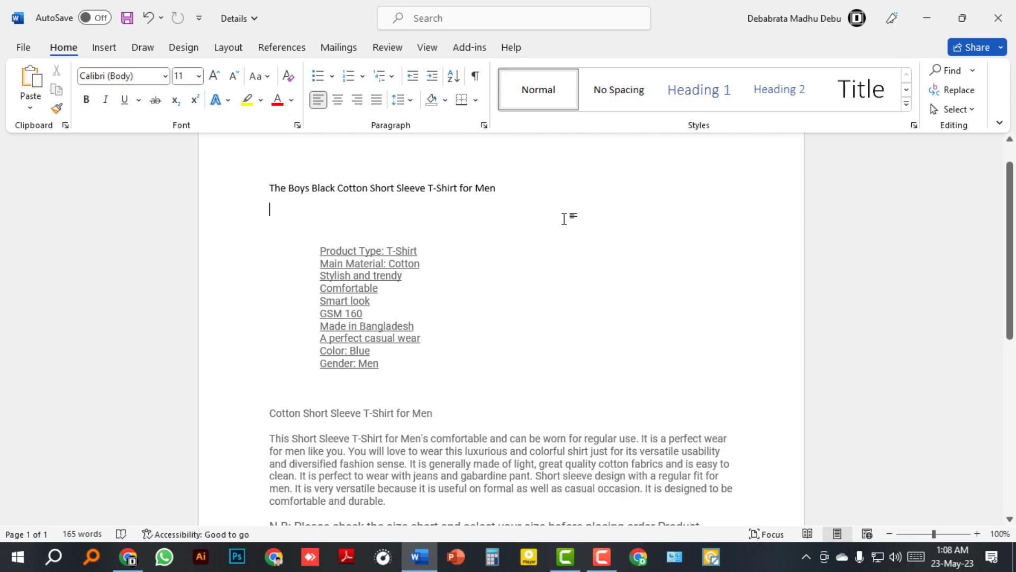
left_click_drag(508, 190, 275, 196)
key("ctrl+c")
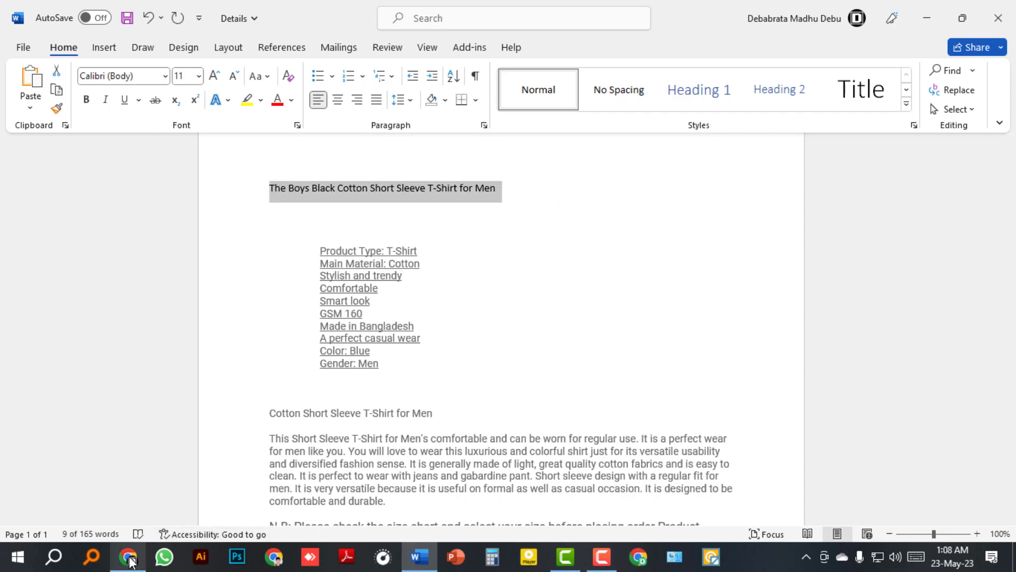
left_click(128, 556)
left_click(333, 257)
key("ctrl+v")
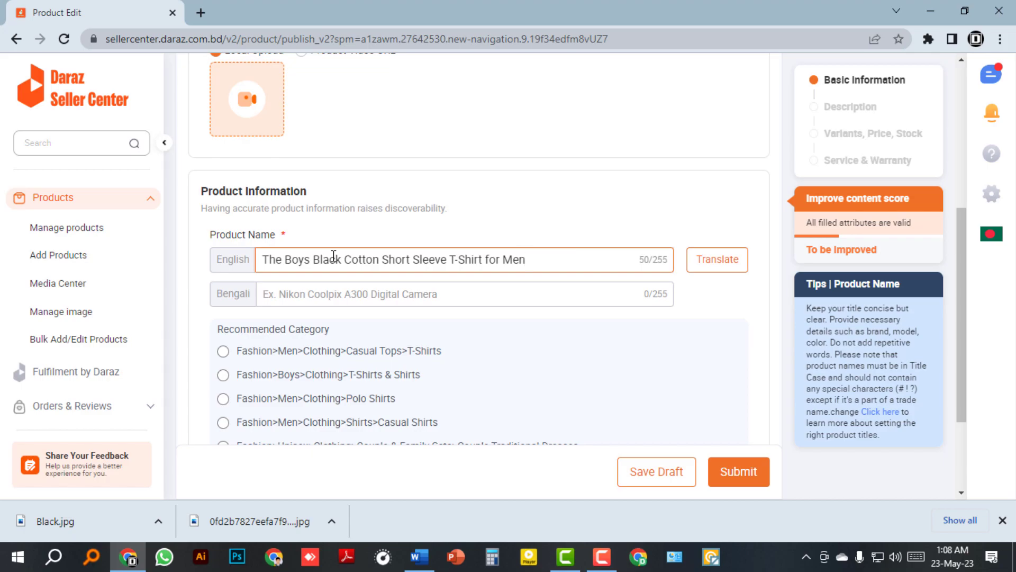
left_click(261, 259)
left_click_drag(311, 261, 270, 262)
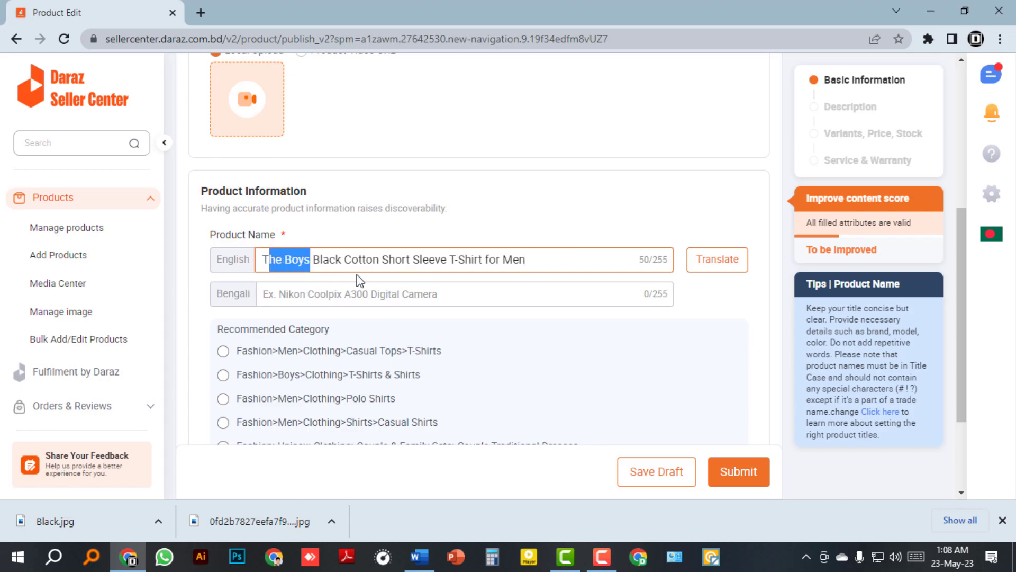
left_click(551, 262)
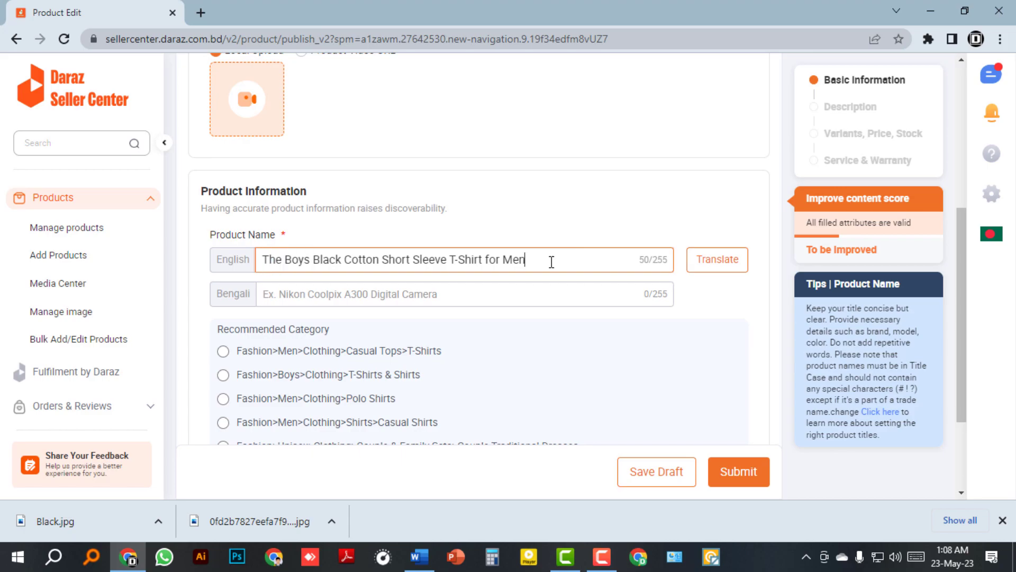
left_click(268, 260)
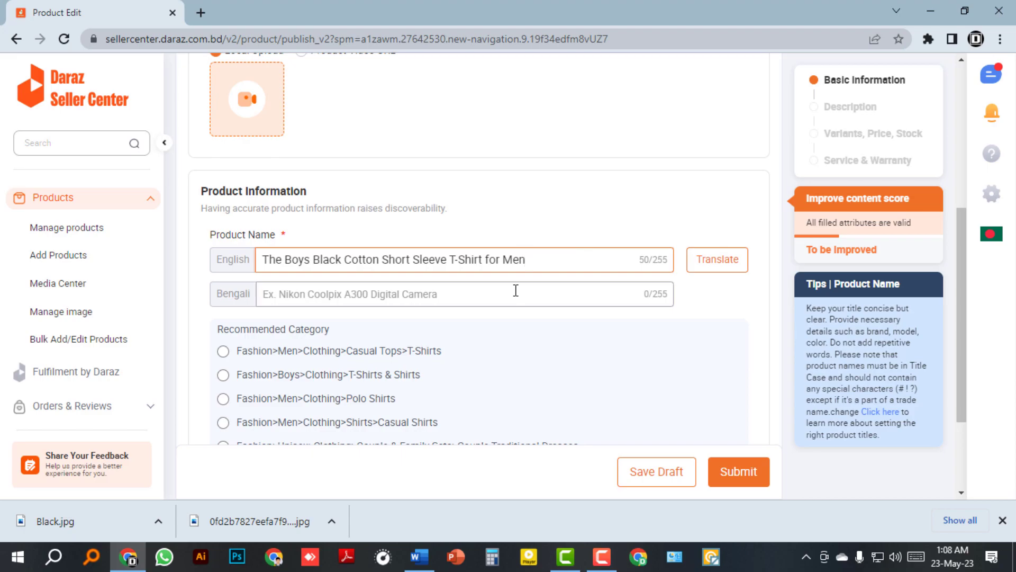
scroll(516, 290, "down", 1)
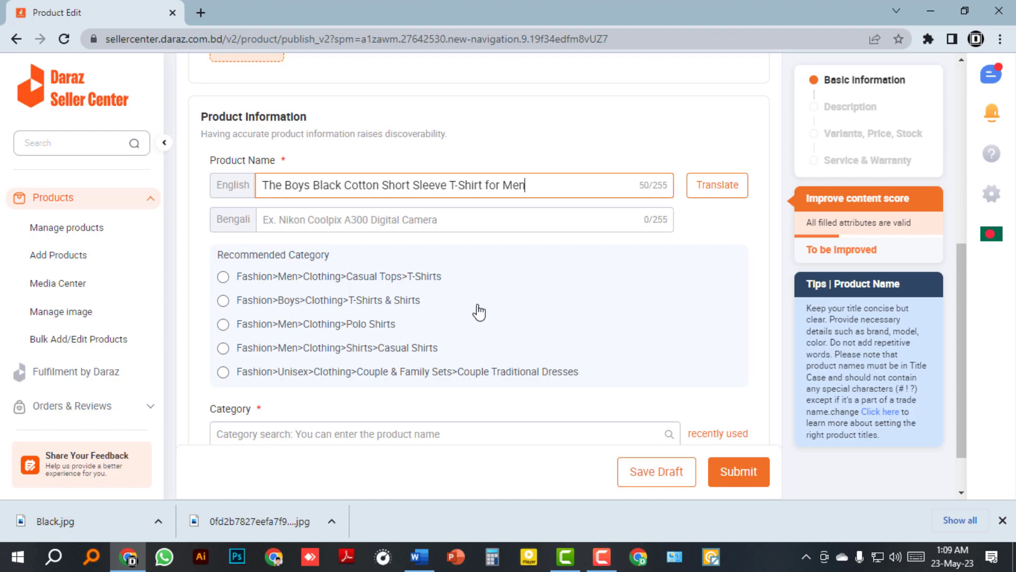
scroll(477, 309, "down", 1)
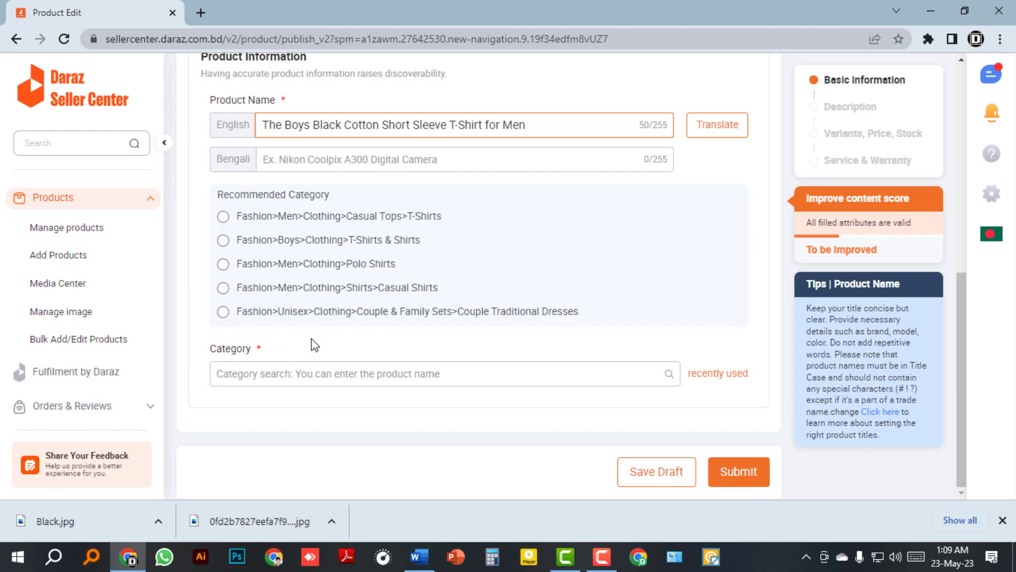
left_click(279, 375)
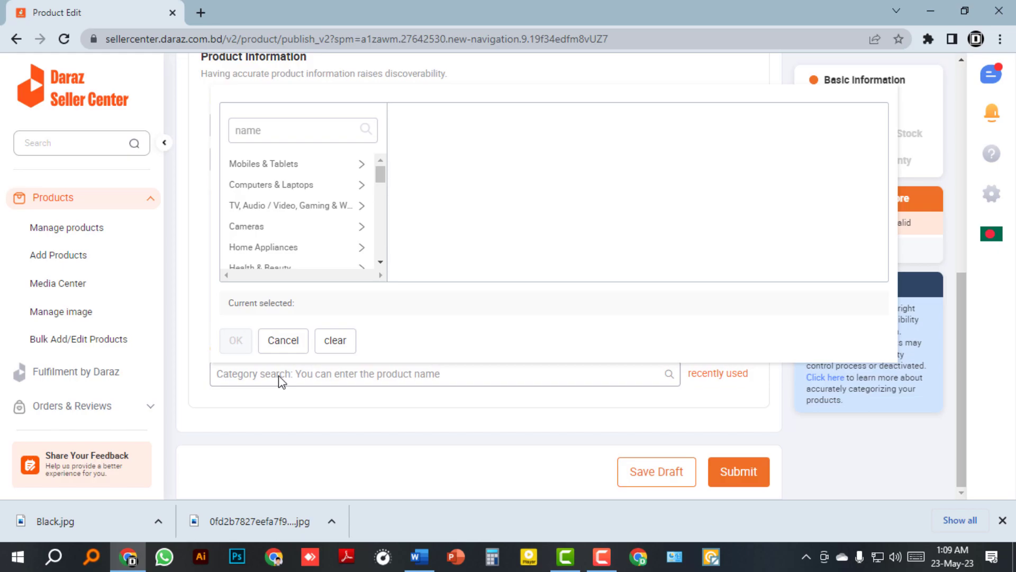
mouse_move(380, 178)
left_mouse_down()
mouse_move(380, 233)
mouse_move(379, 179)
mouse_move(379, 190)
left_mouse_up()
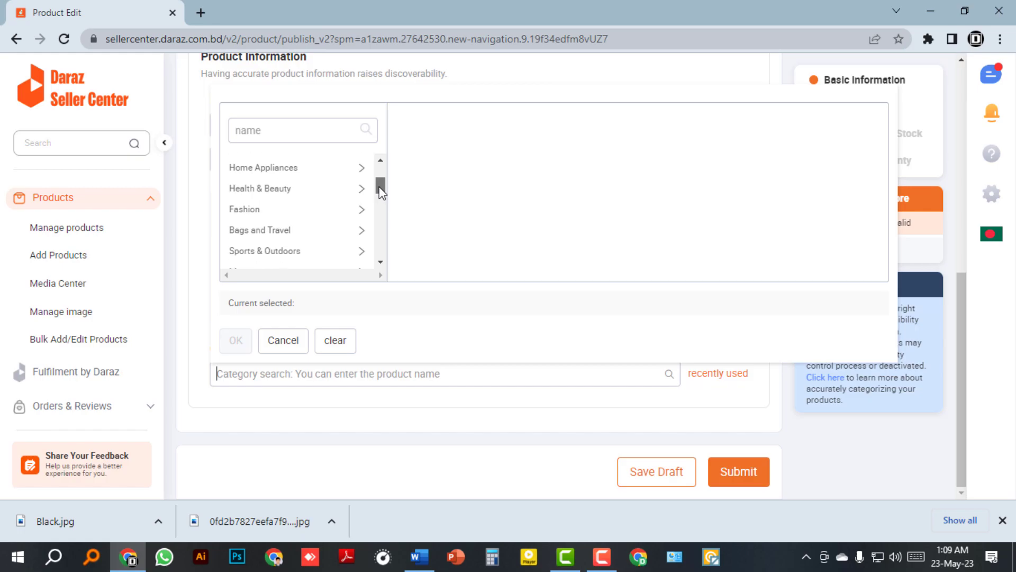
left_click(258, 217)
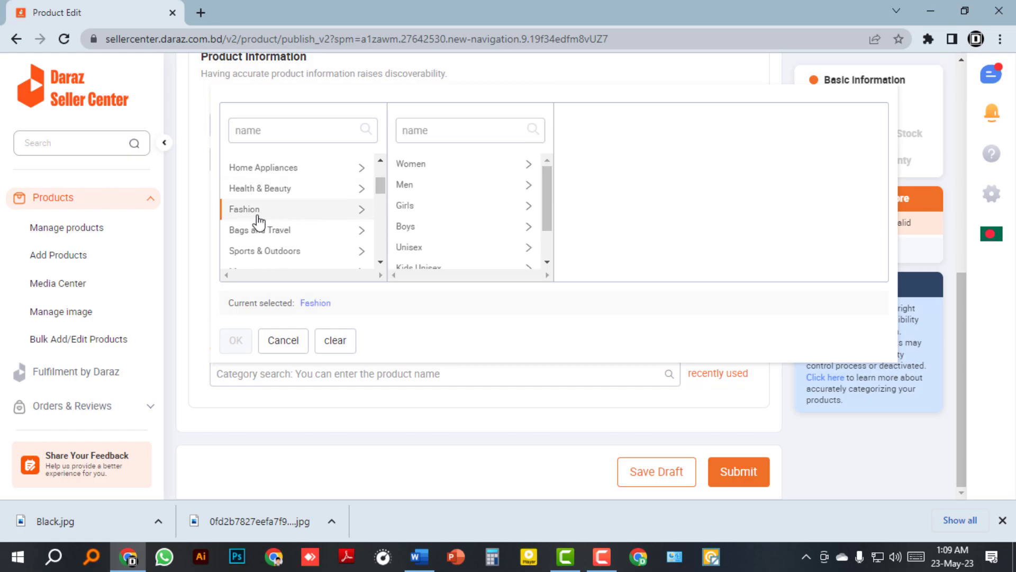
left_click(410, 195)
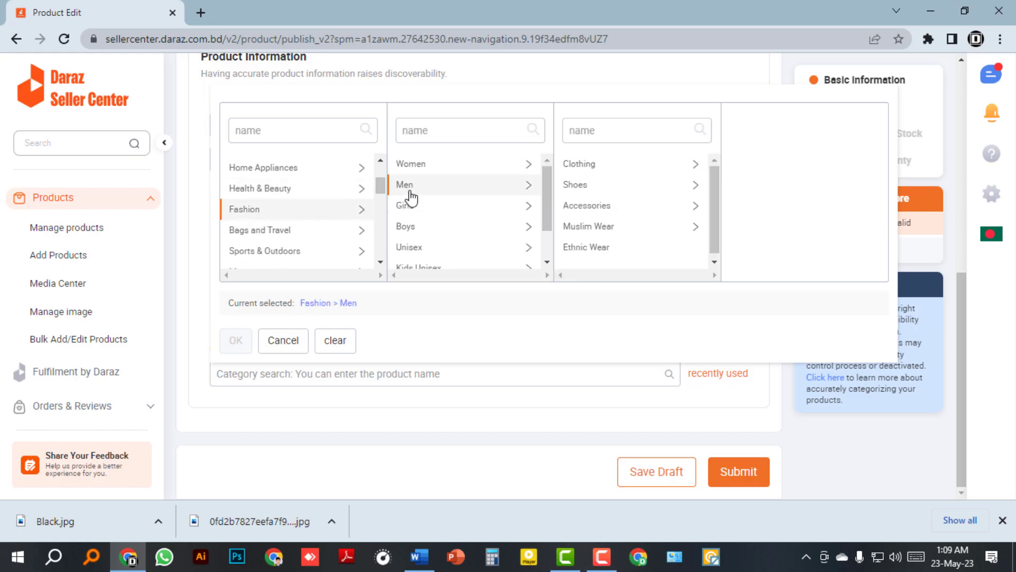
left_click(578, 165)
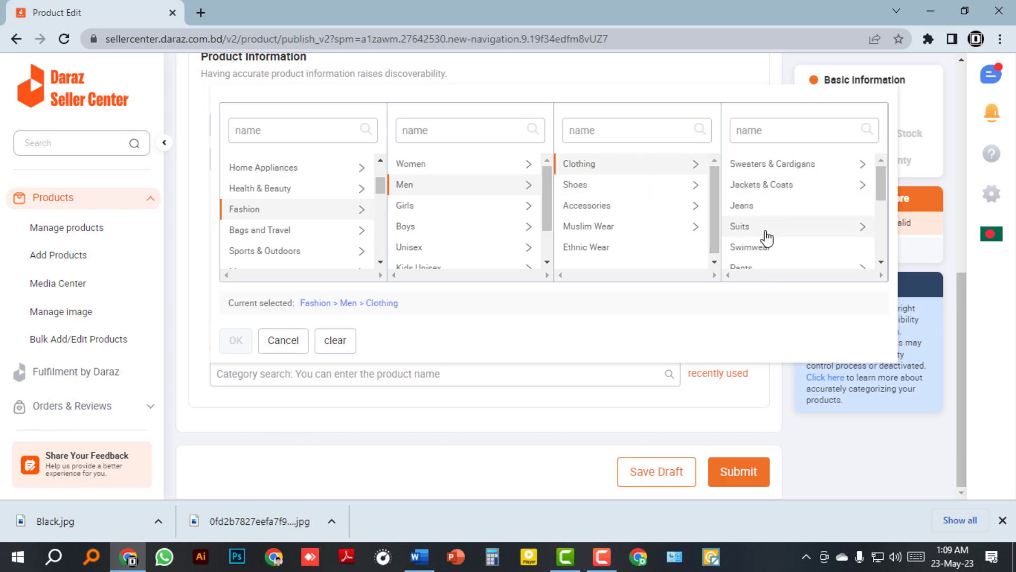
scroll(883, 199, "down", 1)
scroll(883, 199, "down", 3)
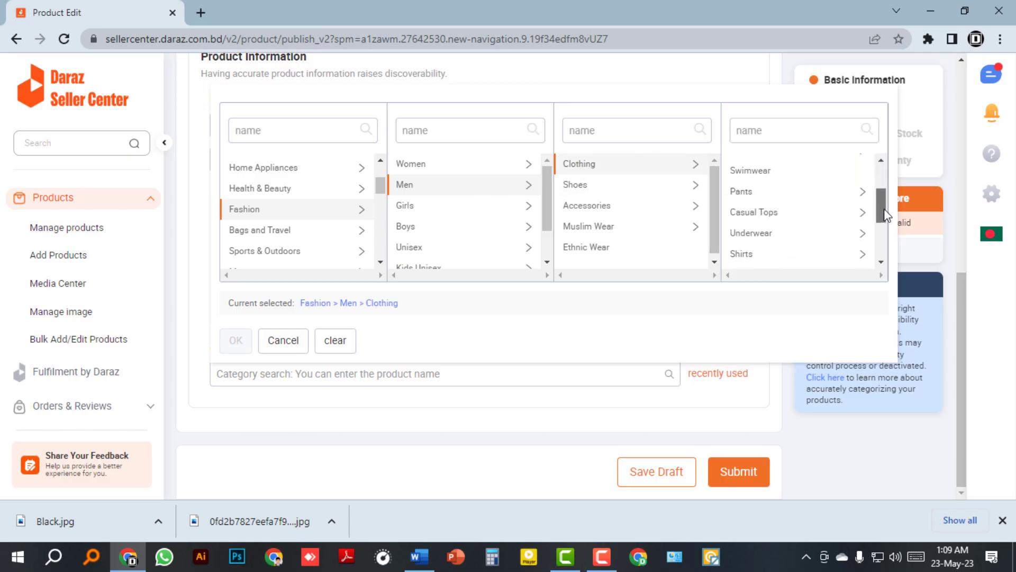
left_click(771, 214)
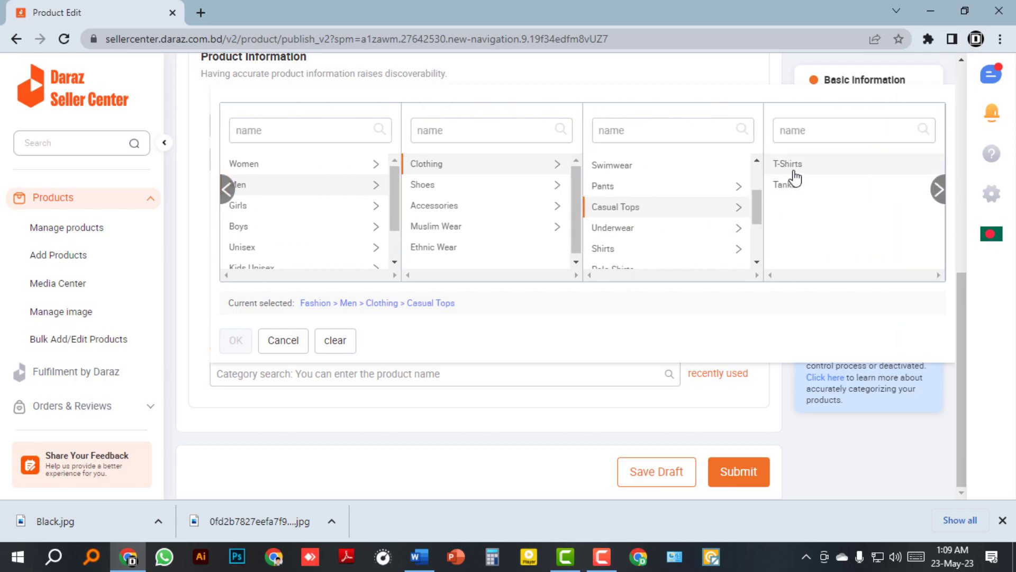
left_click(751, 391)
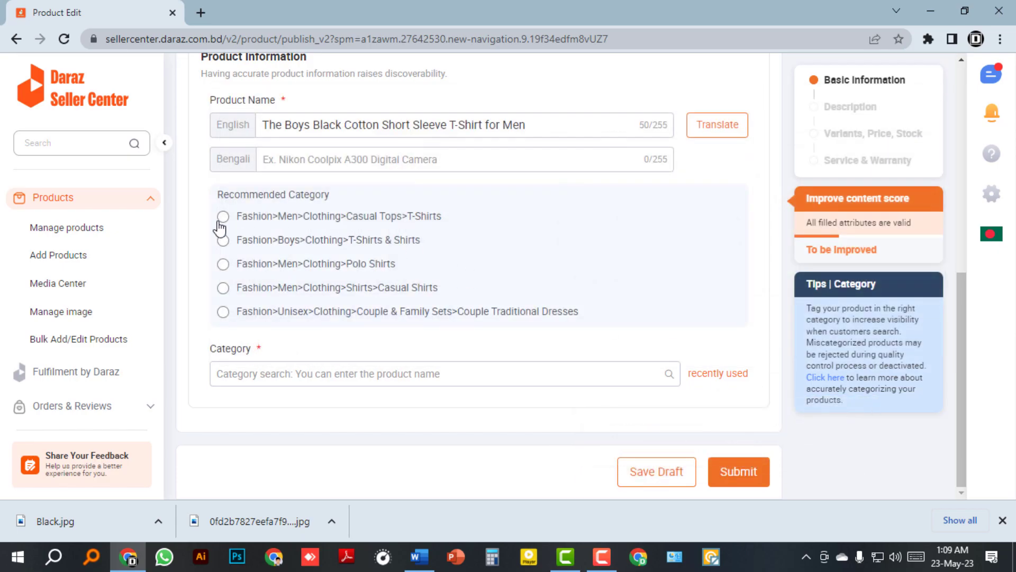
- Choose the recommended category Fashion>Men>Clothing>Casual Tops>T-Shirts and pick the listed brand for the product
left_click(223, 217)
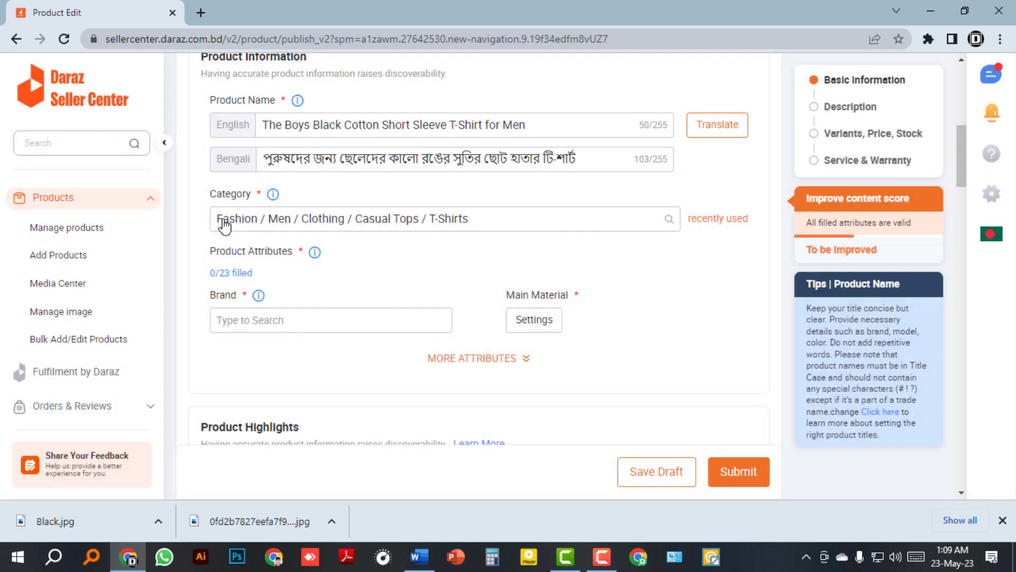
scroll(295, 290, "down", 1)
left_click(303, 249)
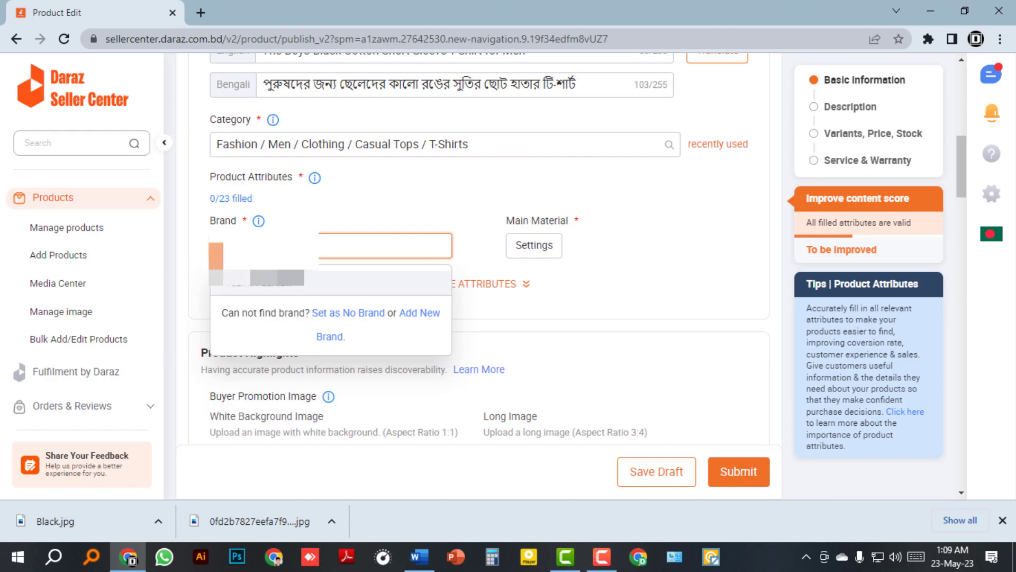
left_click(263, 289)
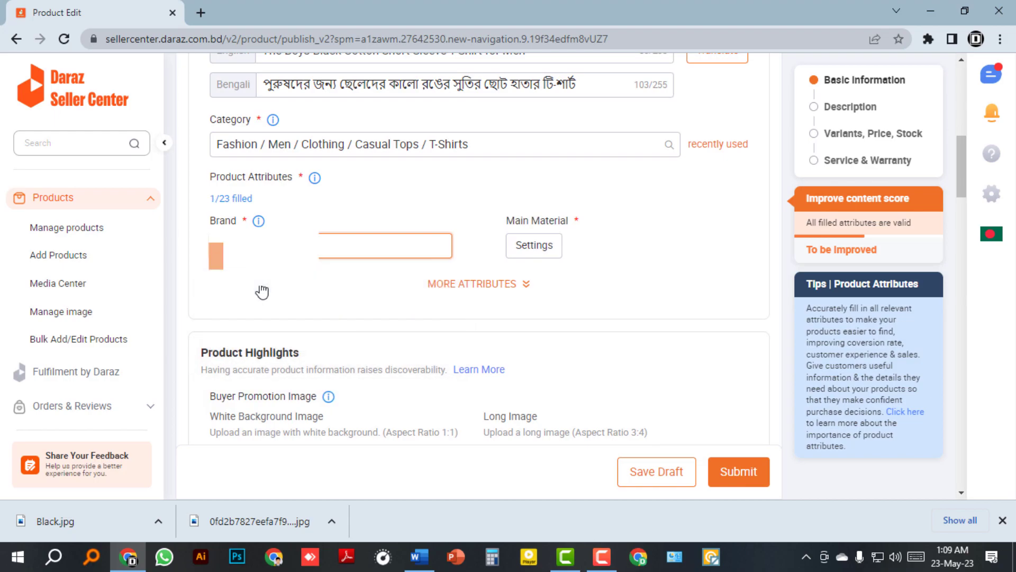
- Set the product's Main Material attribute to Cotton
left_click(550, 248)
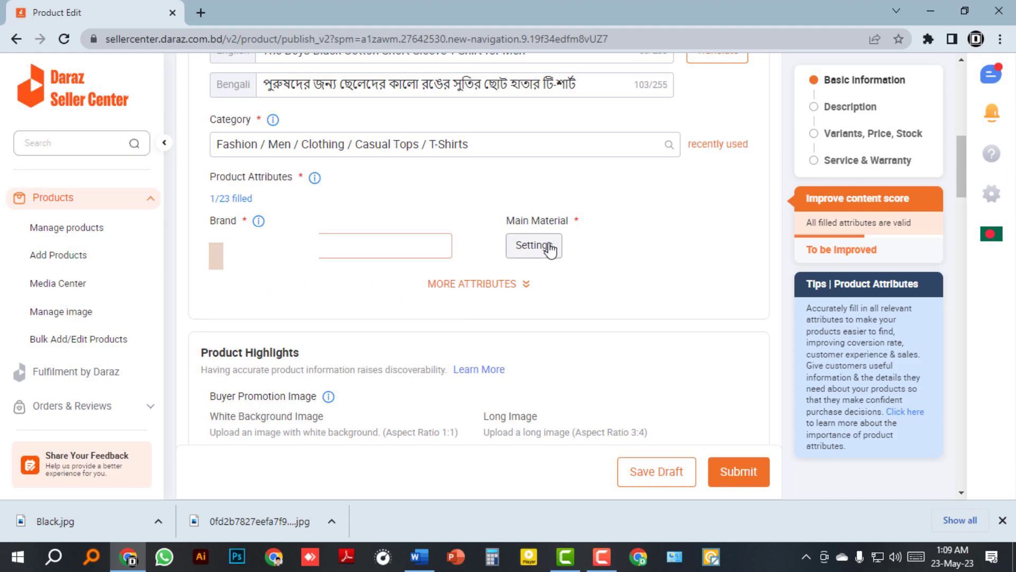
scroll(295, 358, "down", 1)
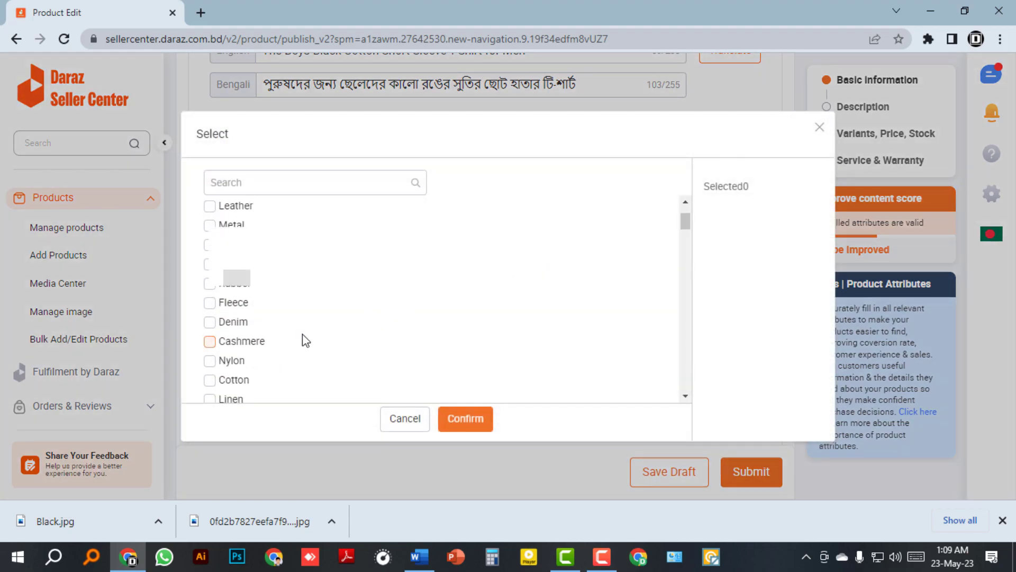
left_click(211, 381)
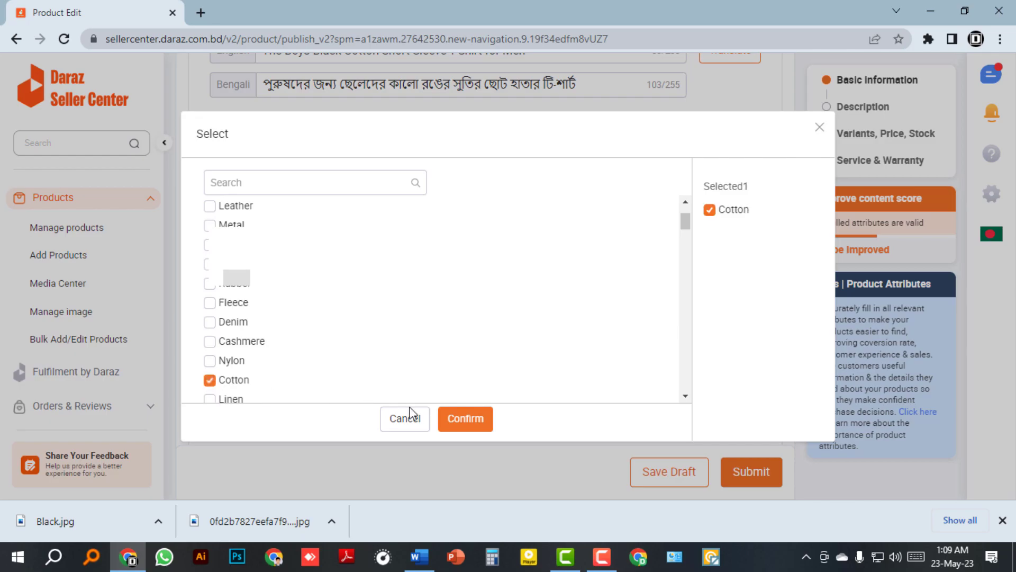
left_click(465, 419)
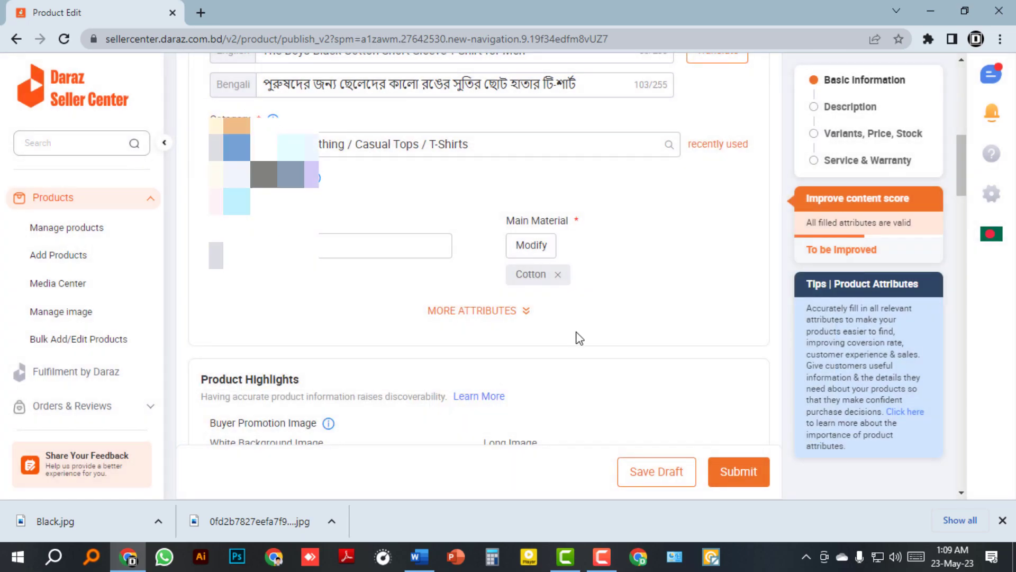
- Start an unordered list in the English Highlights text
scroll(576, 334, "down", 2)
scroll(579, 336, "down", 1)
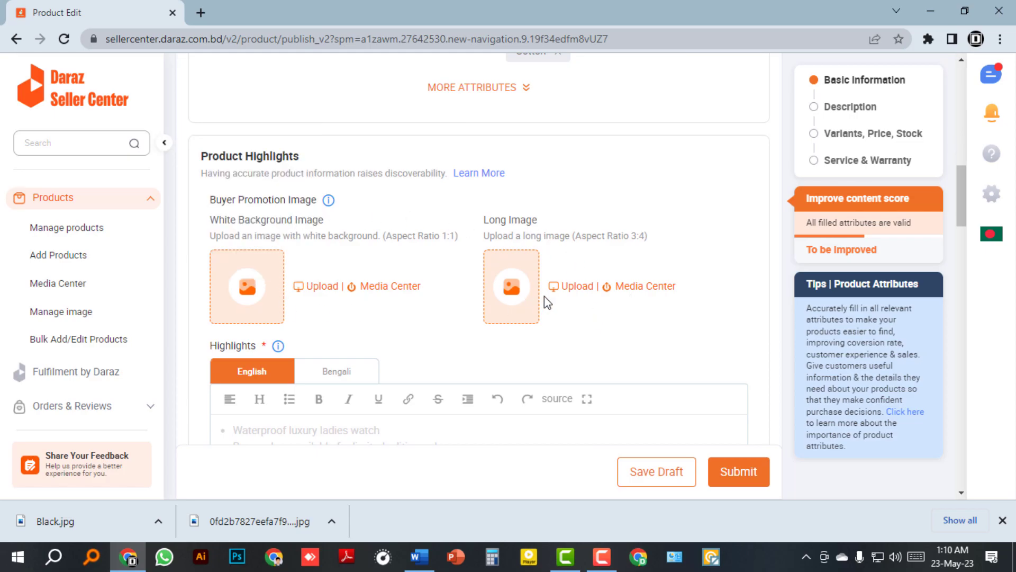
scroll(547, 302, "down", 1)
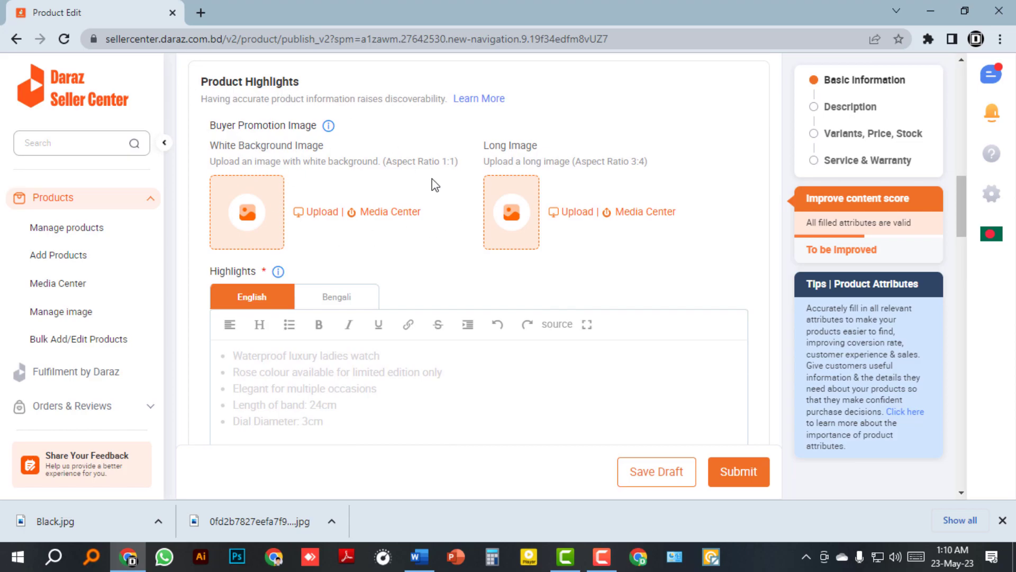
scroll(433, 184, "down", 1)
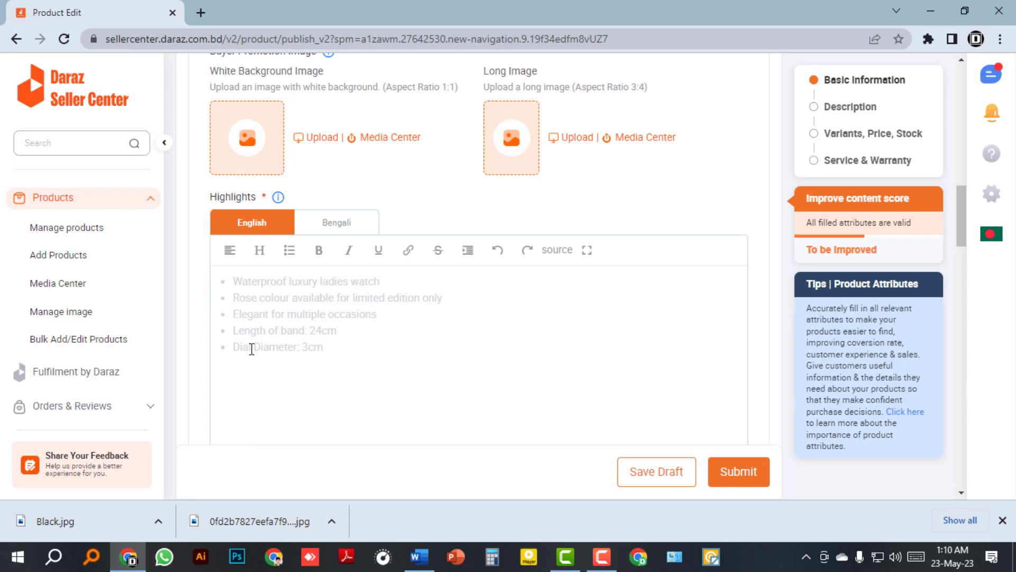
mouse_move(289, 256)
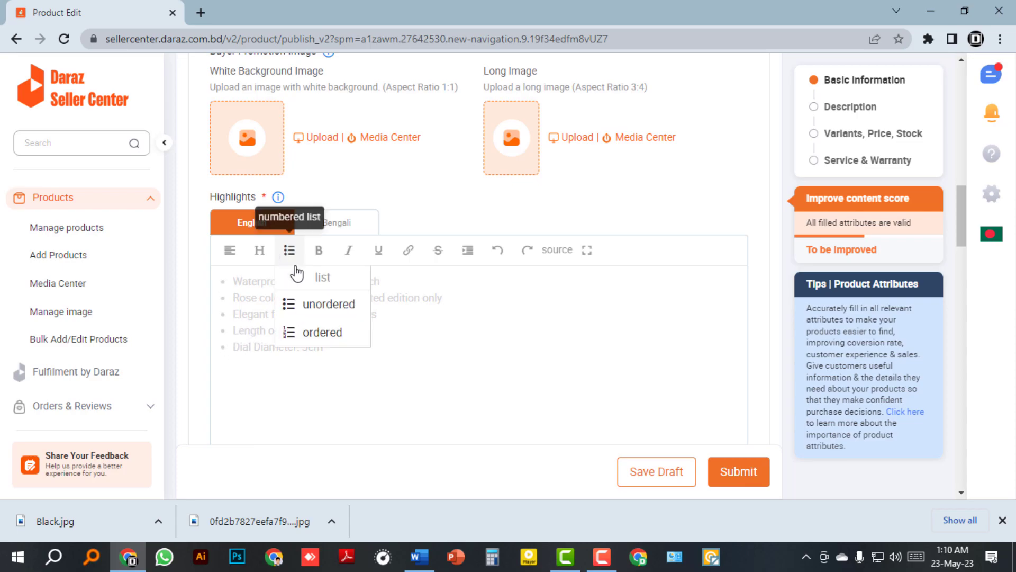
left_click(319, 308)
left_click(246, 288)
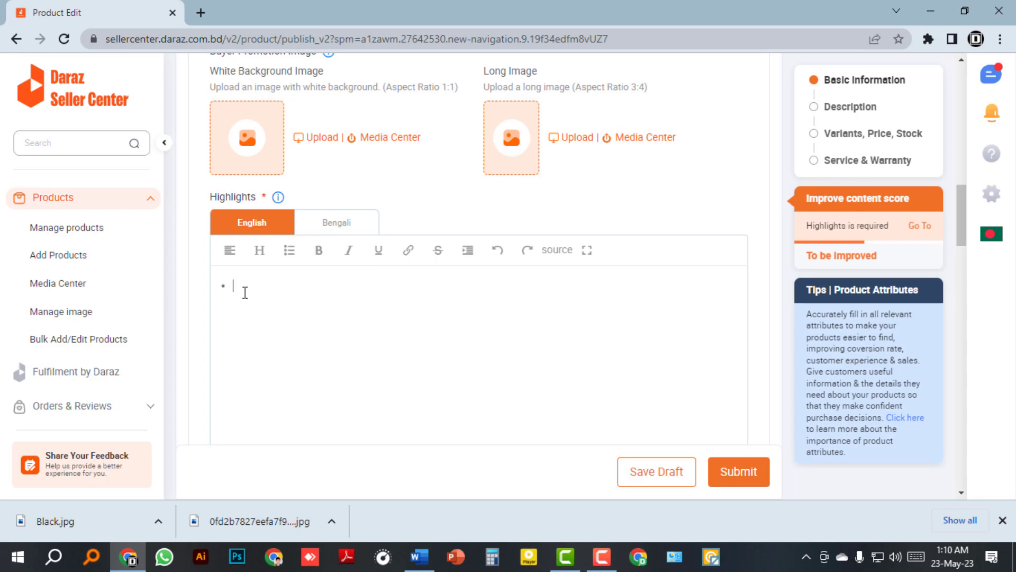
- Copy the line "Product Type: T-Shirt" from the Word document into the first bullet of the English Highlights
left_click(419, 557)
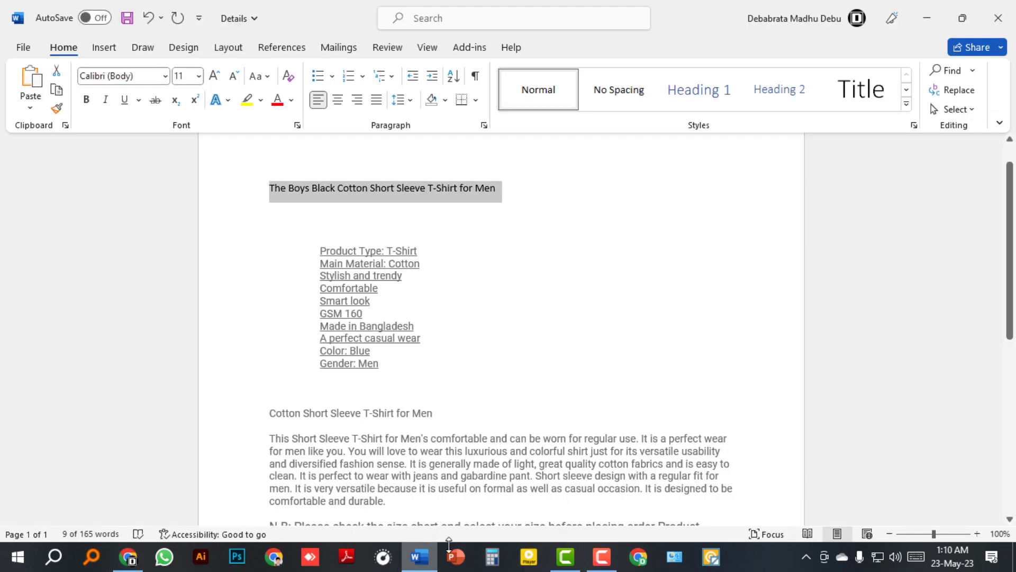
left_click(440, 259)
triple_click(341, 251)
key("ctrl+c")
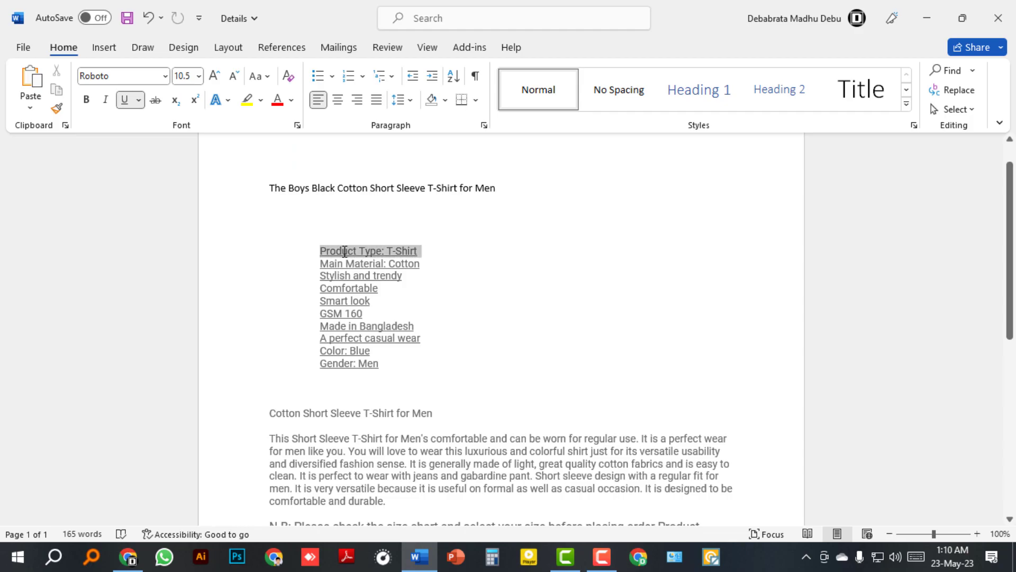
left_click(129, 556)
key("ctrl+v")
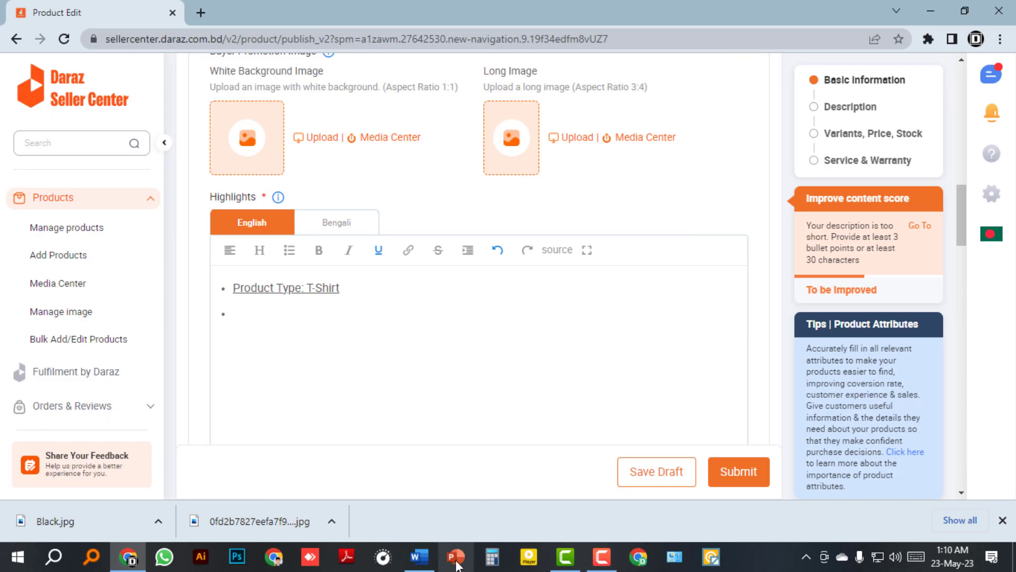
- Remove the underline from the whole product detail list, "Product Type: T-Shirt" through "Gender: Men", in the Word document
left_click(419, 557)
left_click(437, 269)
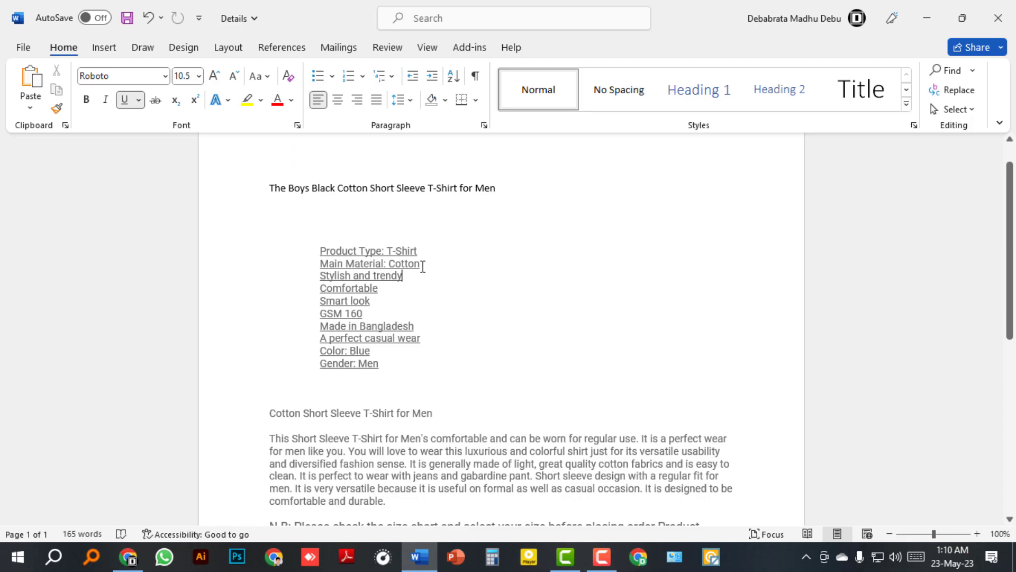
left_click_drag(424, 263, 321, 265)
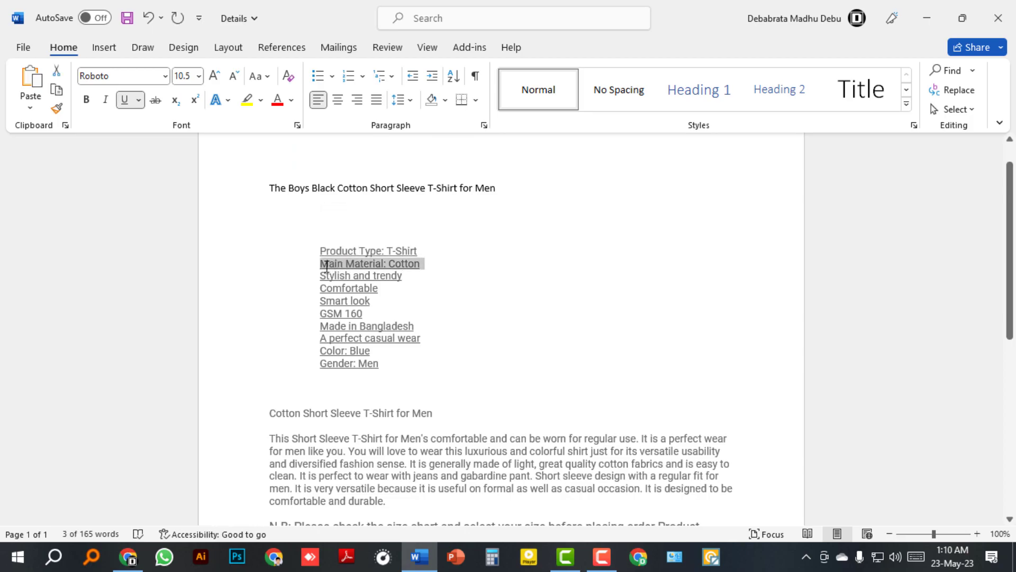
left_click(485, 317)
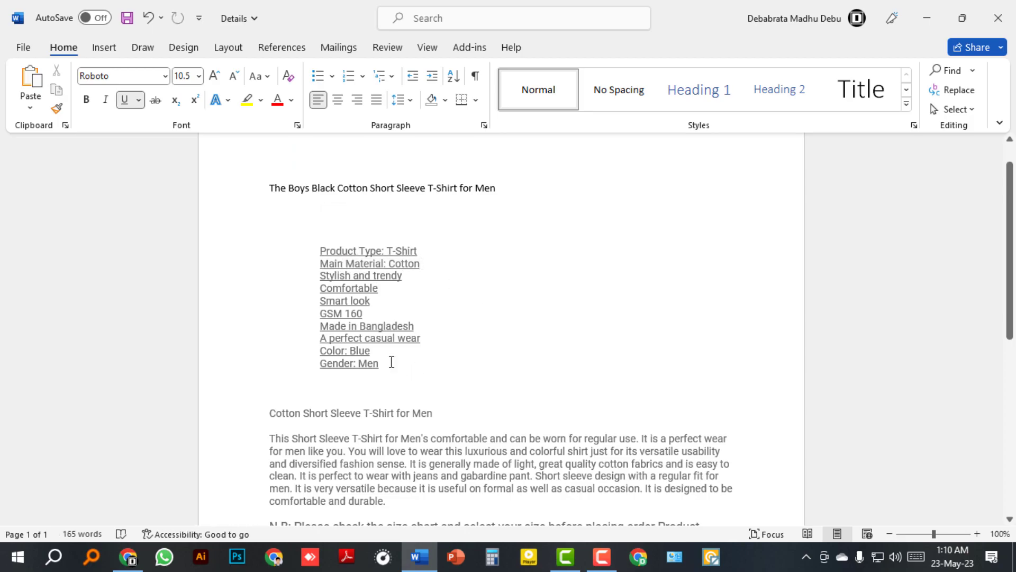
left_click_drag(394, 369, 313, 252)
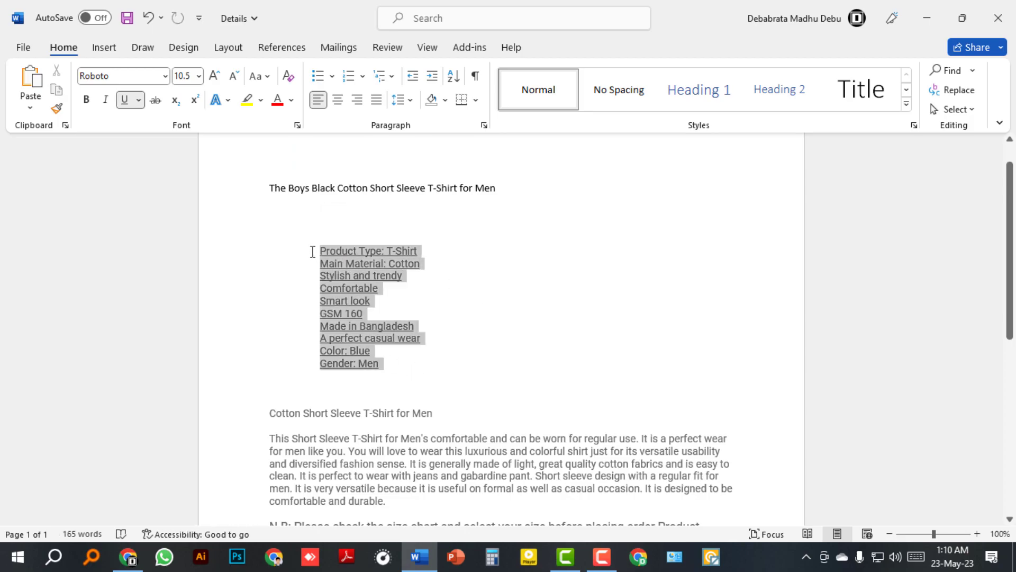
left_click(138, 100)
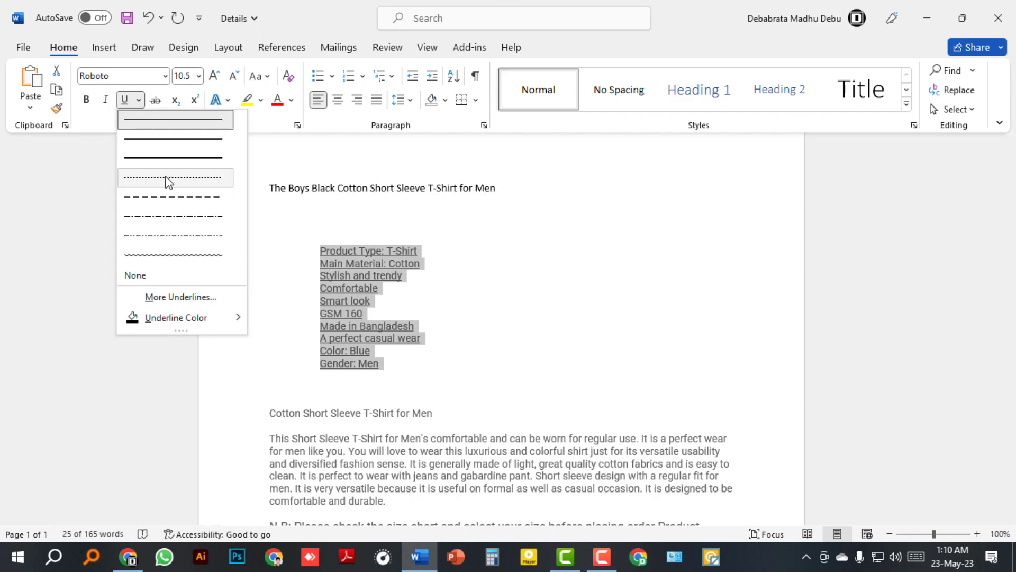
left_click(138, 276)
left_click(544, 331)
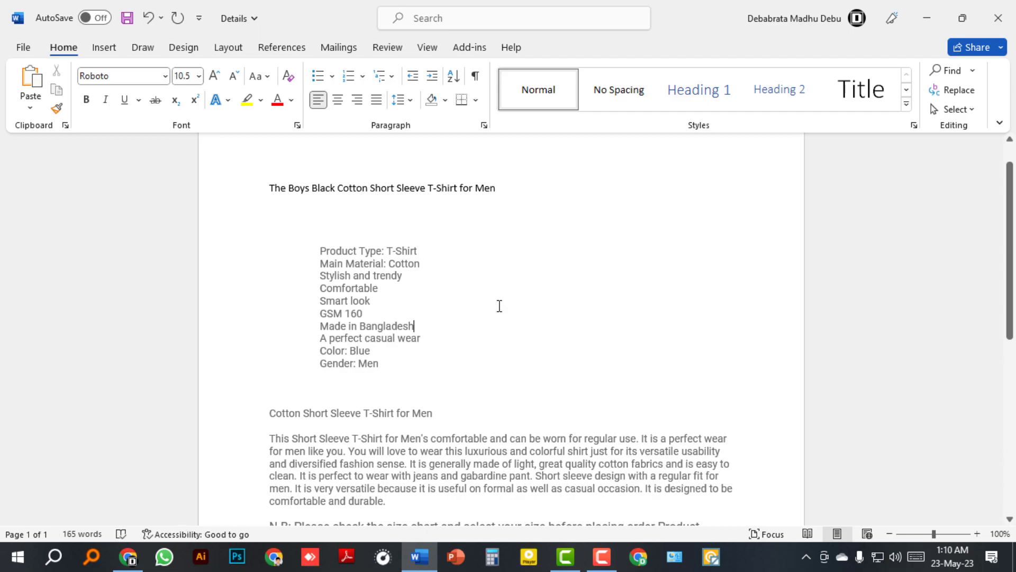
- Copy "Main Material: Cotton" from Word into the second Highlights bullet and remove the underline from the first bullet
left_click_drag(427, 265, 331, 263)
key("ctrl+c")
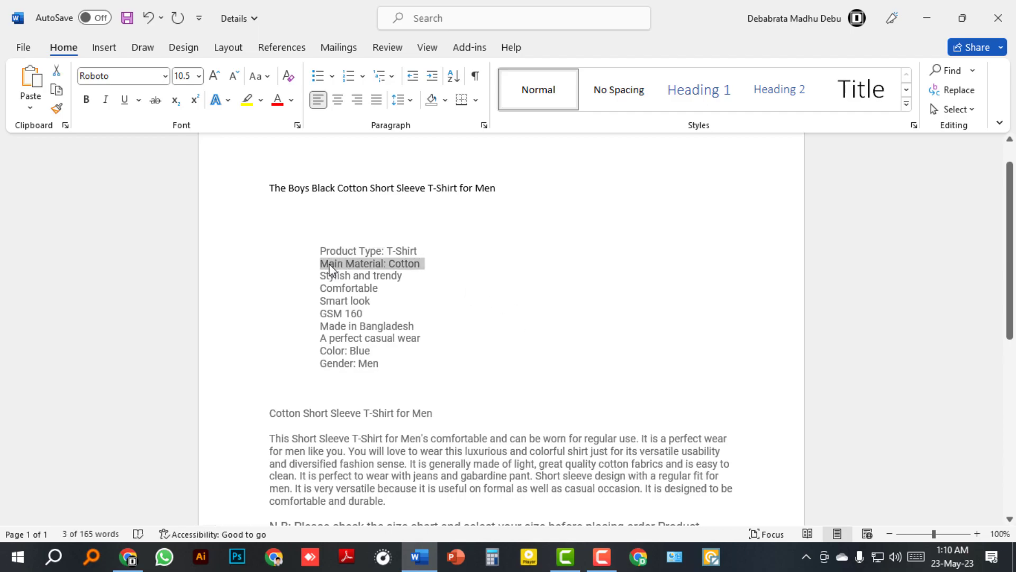
left_click(128, 556)
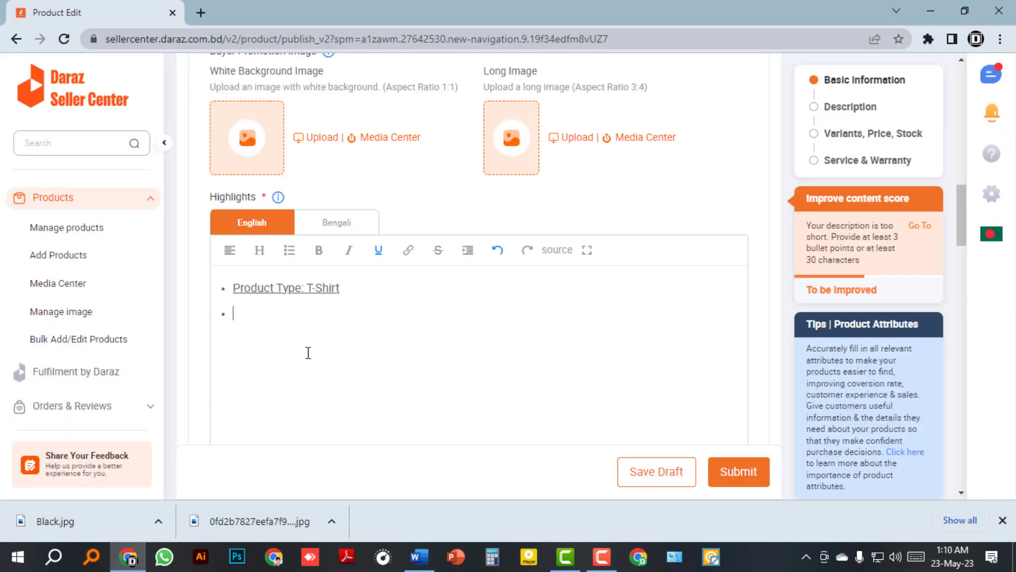
key("ctrl+v")
left_click_drag(340, 288, 233, 290)
left_click(378, 250)
left_click(358, 312)
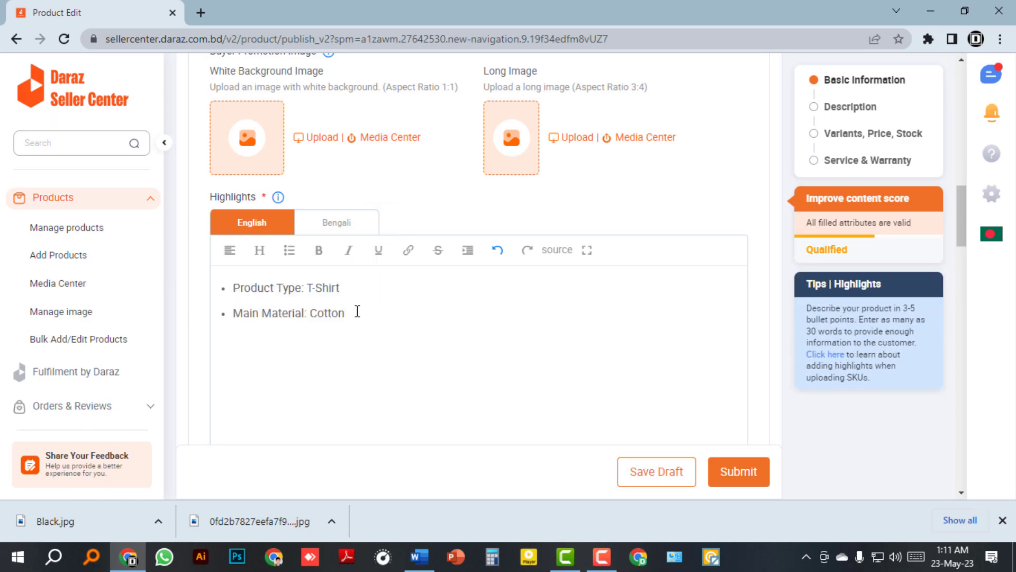
- Add "Stylish and trendy" from the Word document as the third Highlights bullet and start another bullet below it
left_click(419, 556)
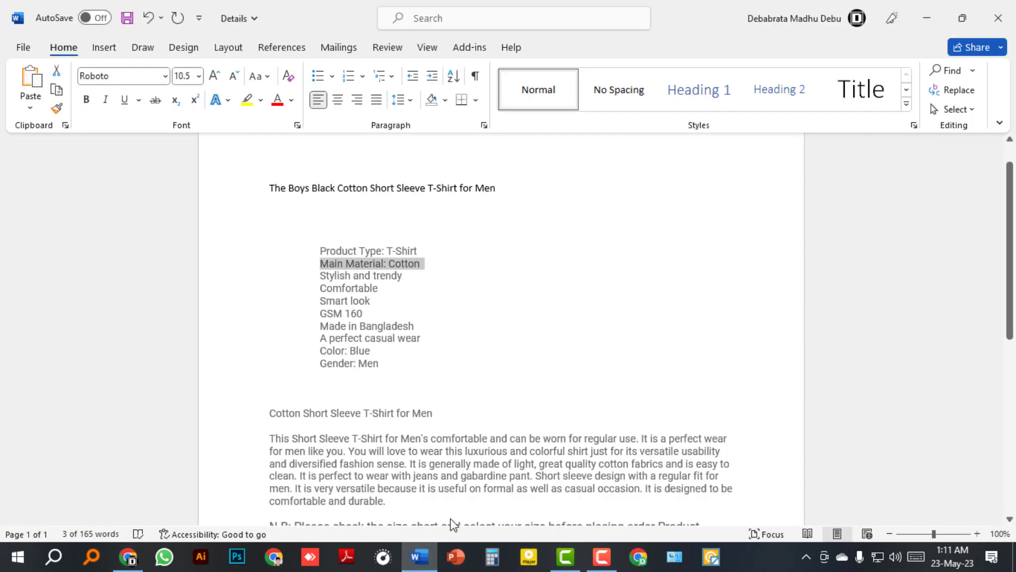
left_click_drag(405, 276, 322, 276)
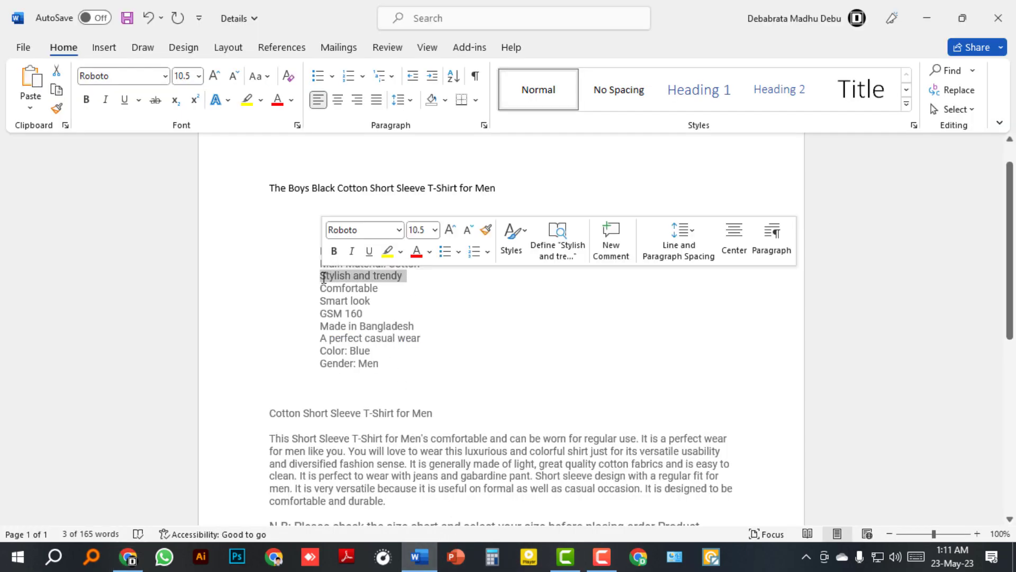
key("ctrl+c")
left_click(128, 556)
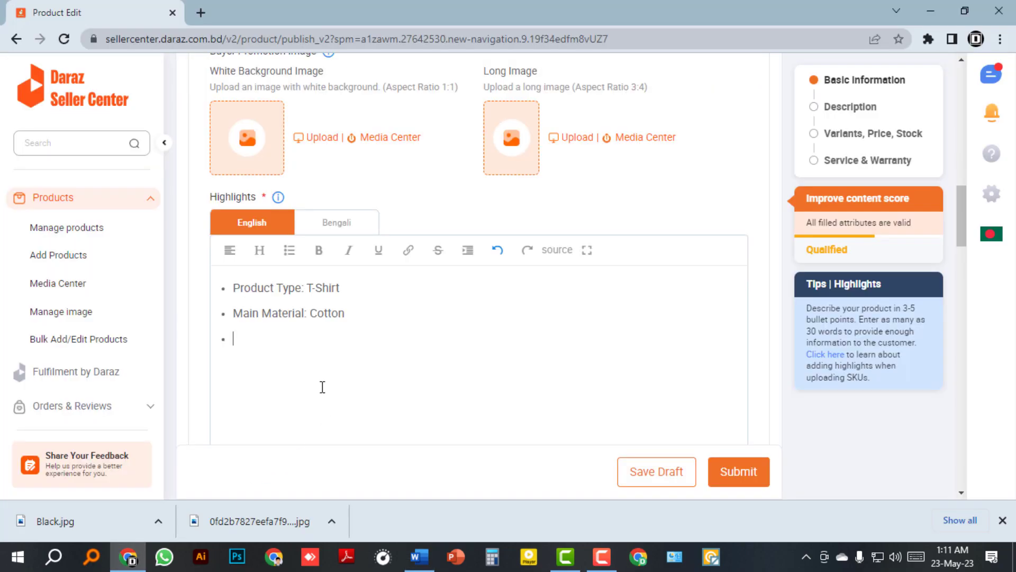
key("ctrl+v")
key("Return")
- Copy "Comfortable" from the Word document into the fourth bullet of the English Highlights
left_click(419, 556)
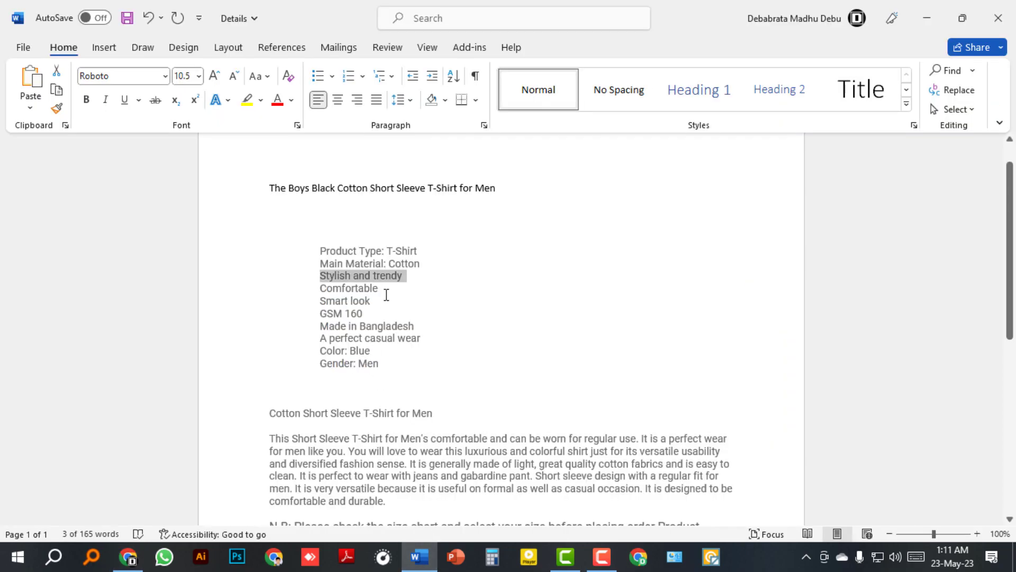
left_click_drag(381, 290, 321, 290)
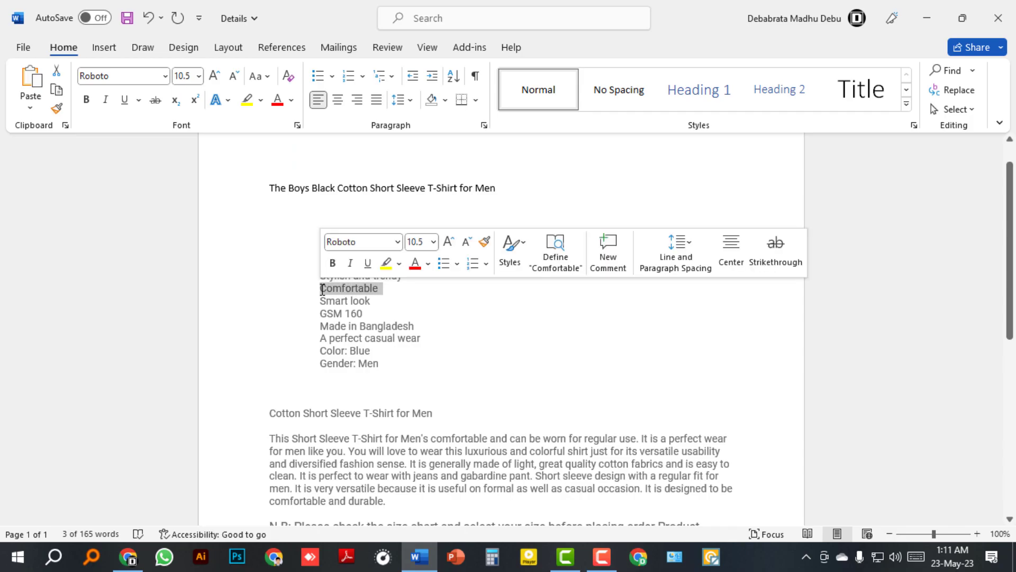
key("ctrl+c")
left_click(128, 556)
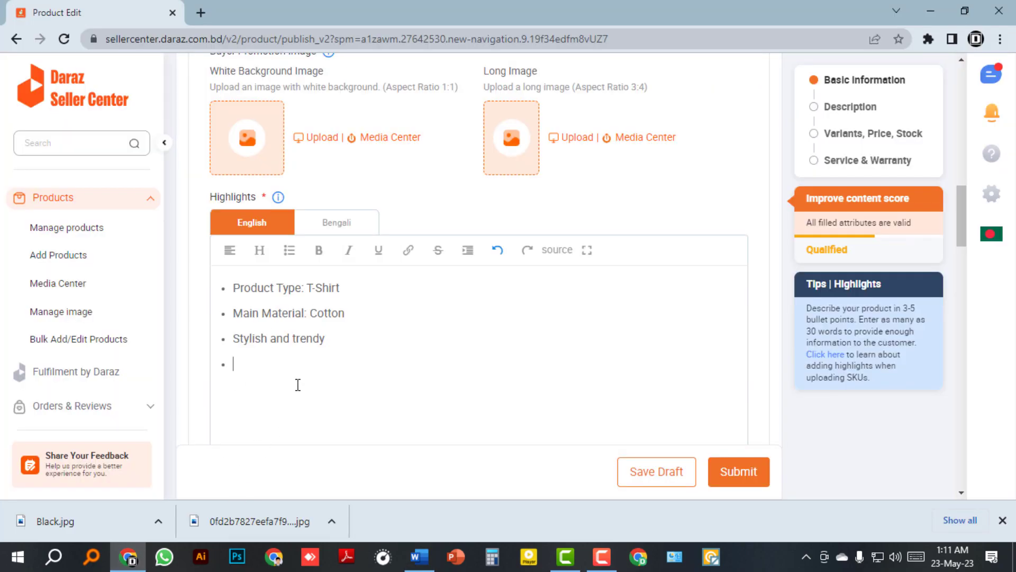
key("ctrl+v")
- Enter "T-shirt" as the product's What's in the box content
scroll(408, 360, "down", 3)
scroll(403, 328, "down", 3)
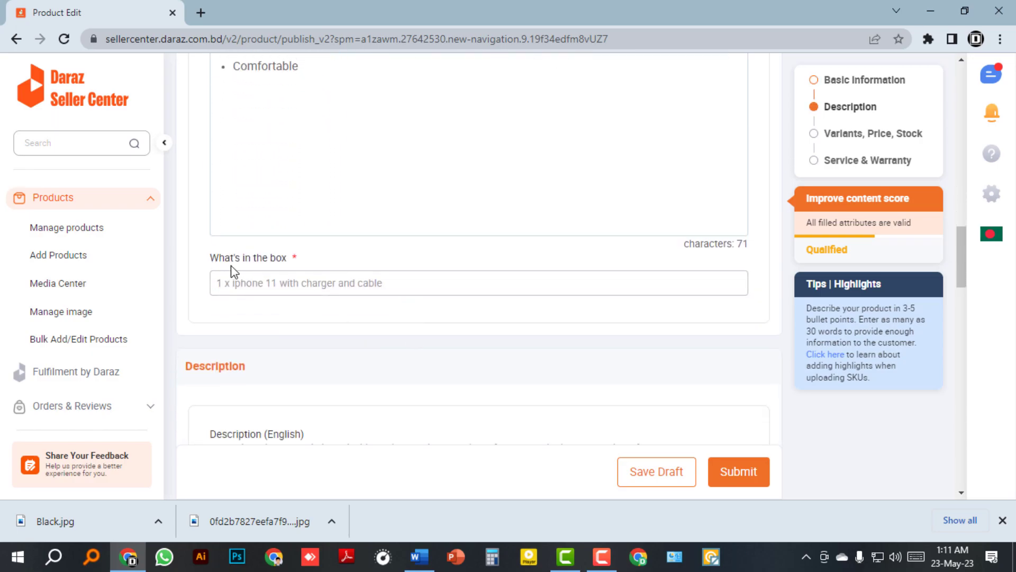
left_click(281, 283)
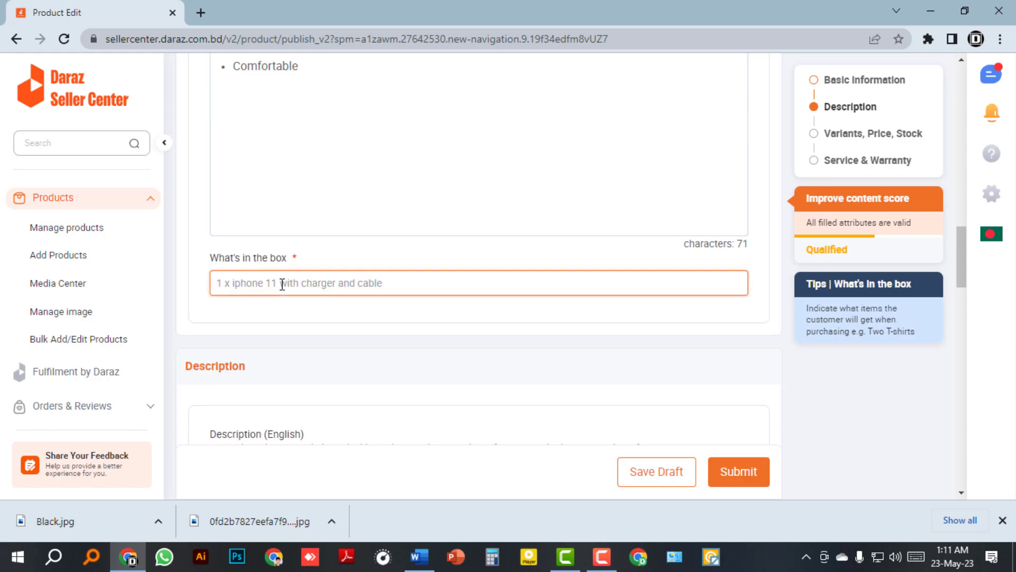
type("T-shirt")
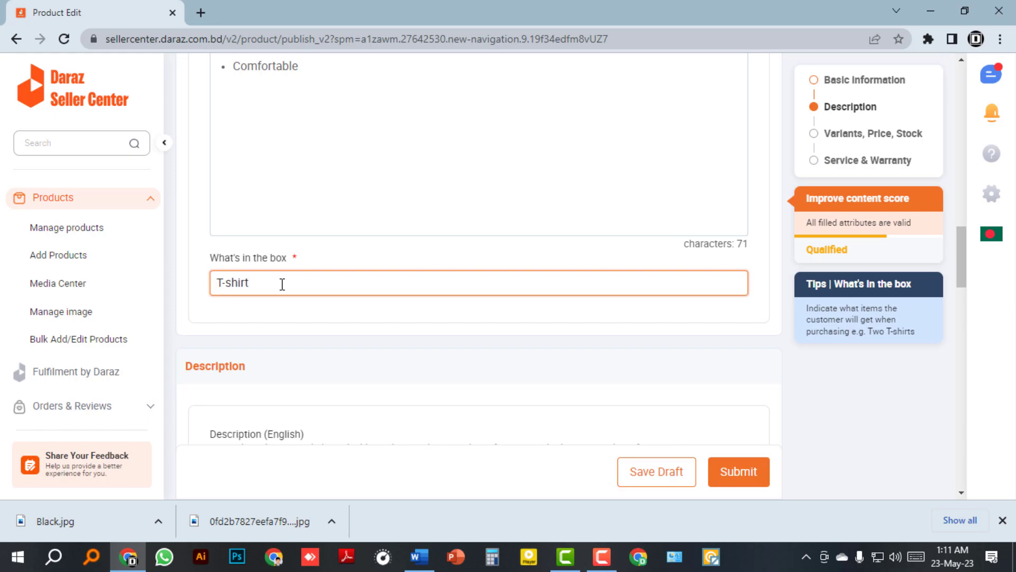
- Look at the Advanced Editor's template preview for the English description, and return to the Text Editor
scroll(376, 297, "down", 4)
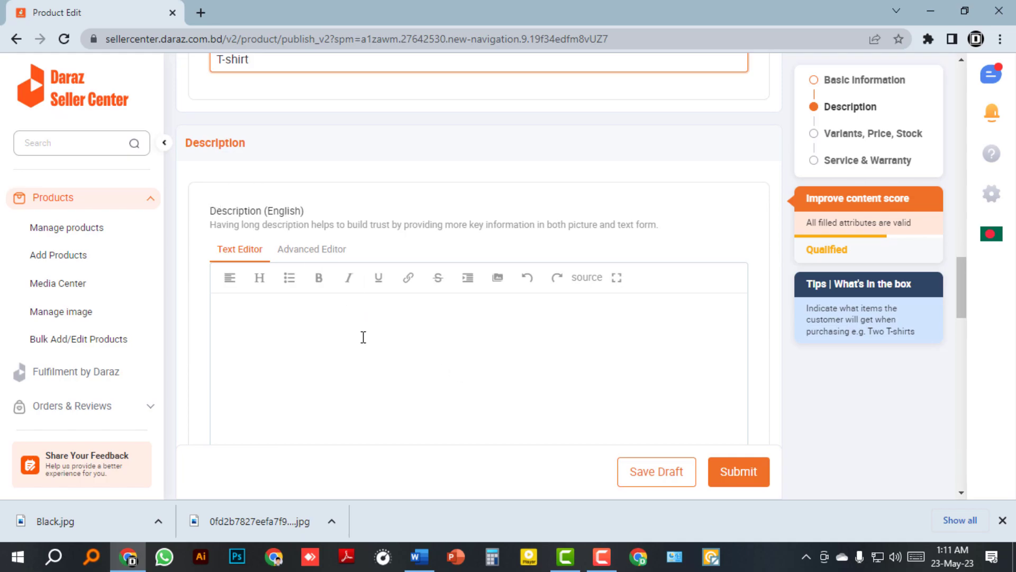
scroll(363, 337, "down", 2)
scroll(363, 337, "up", 1)
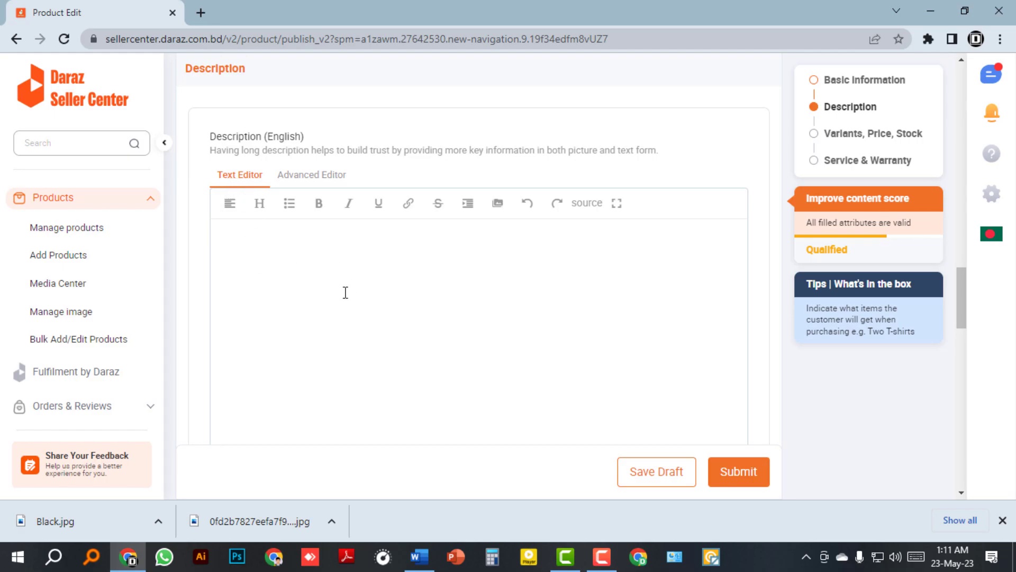
left_click(307, 182)
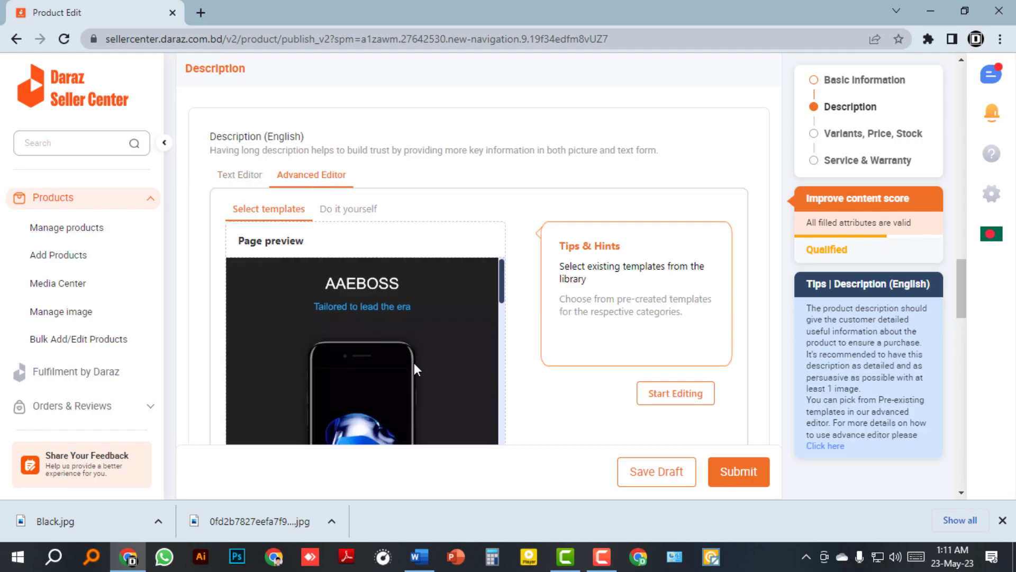
scroll(411, 329, "up", 1)
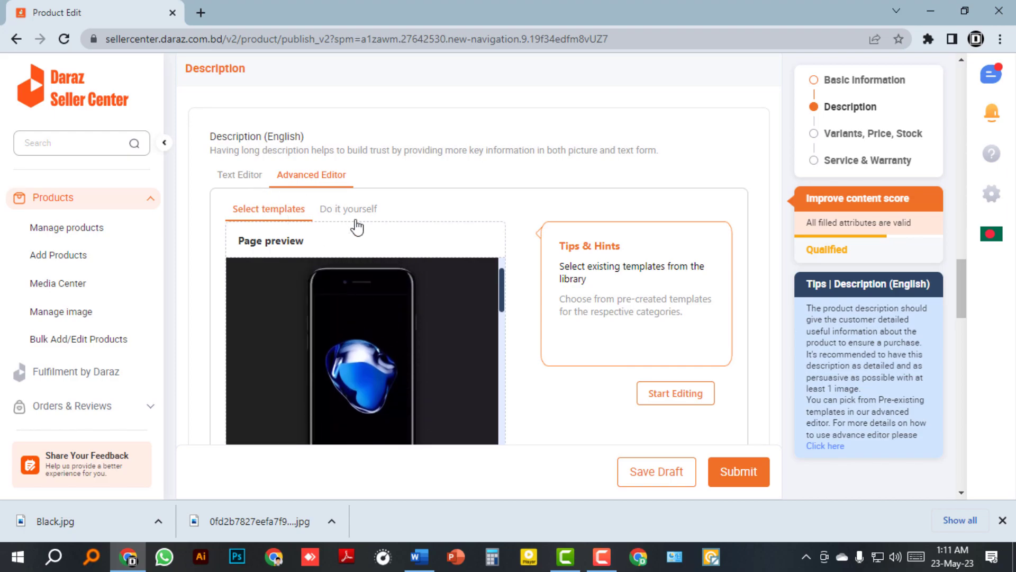
left_click(238, 177)
- Copy the Cotton Short Sleeve T-Shirt description, including the N.B. size chart note, from the Word document into the English Description
left_click(419, 556)
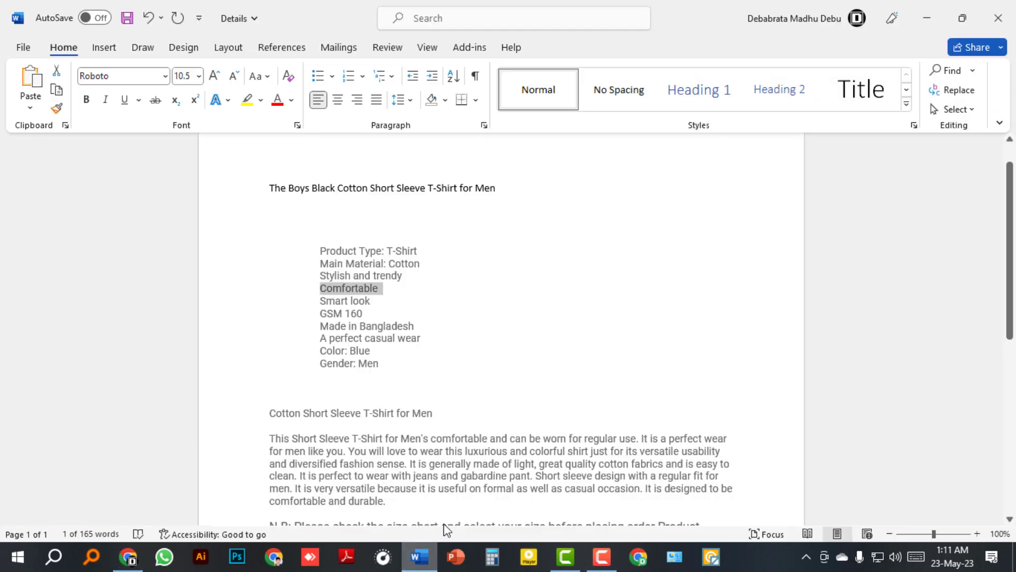
left_click_drag(597, 470, 279, 339)
key("ctrl+c")
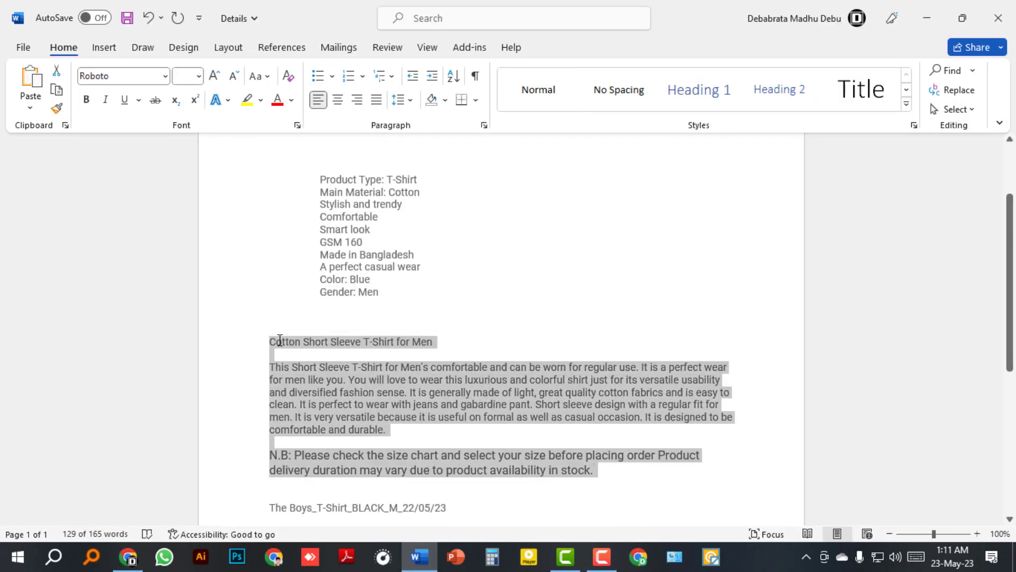
left_click(128, 561)
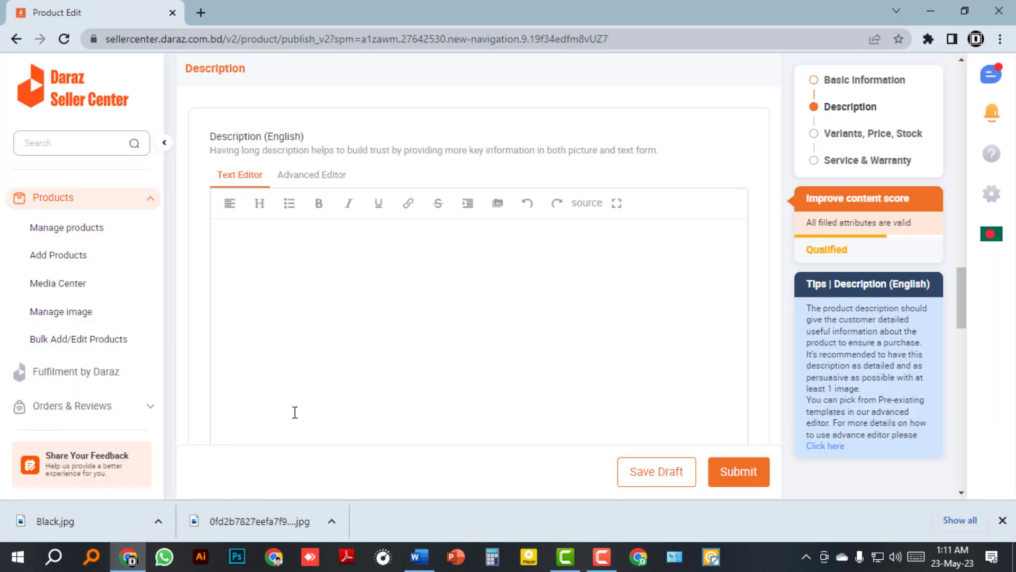
left_click(318, 248)
key("ctrl+v")
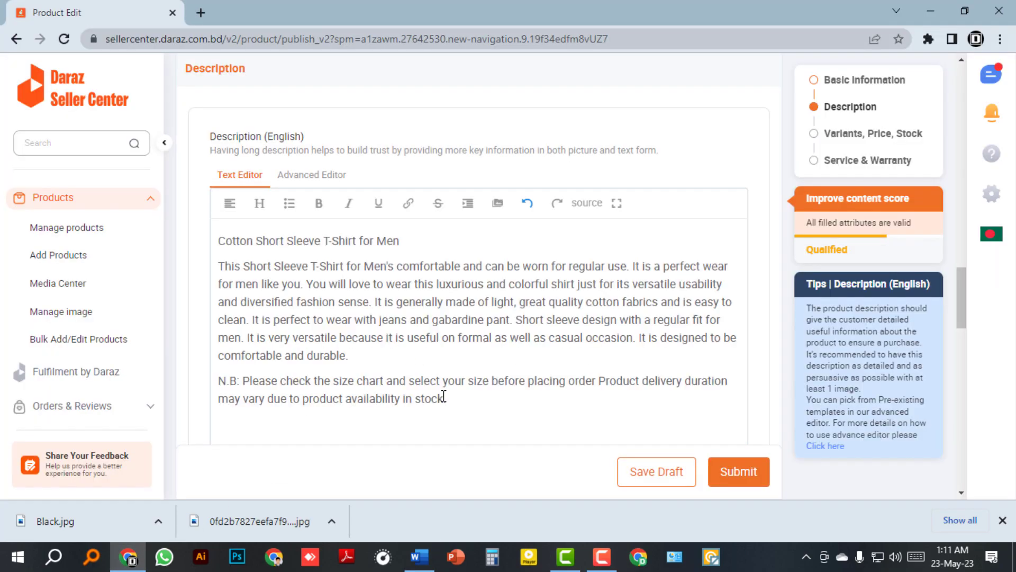
- Choose Black as the Color Family of the product's first variant
scroll(445, 376, "down", 4)
scroll(443, 361, "down", 3)
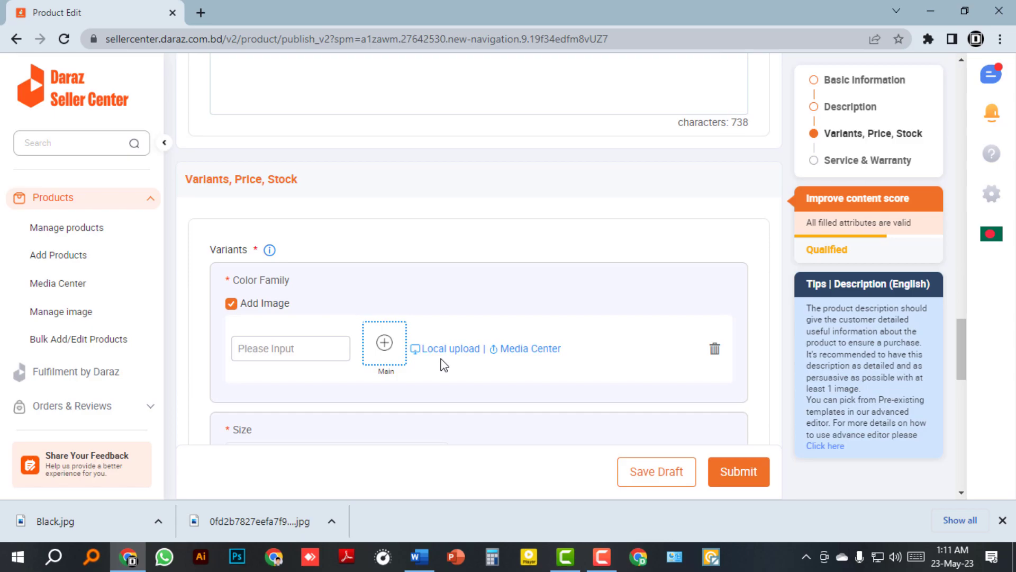
scroll(397, 347, "down", 2)
left_click(314, 273)
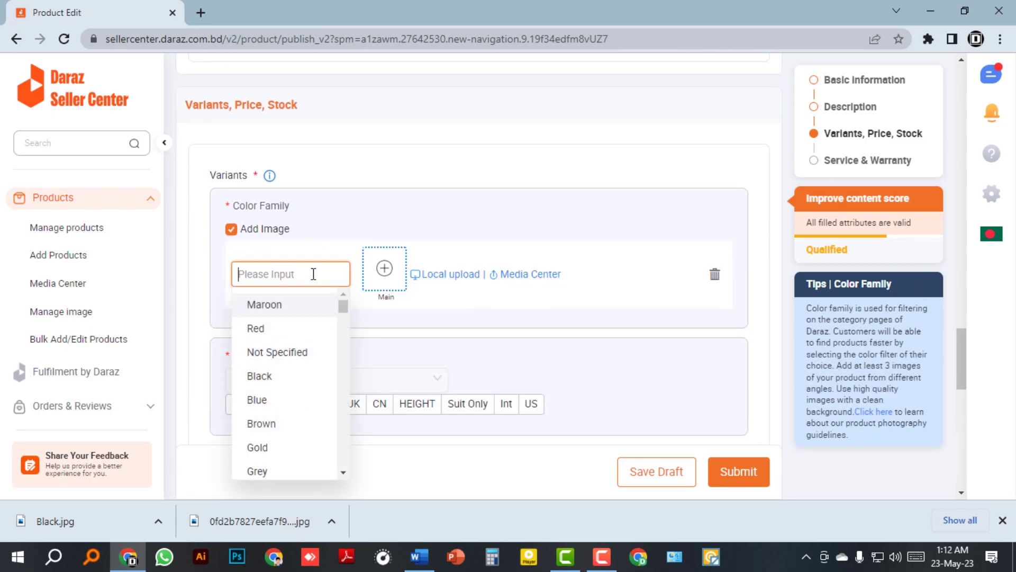
left_click(272, 376)
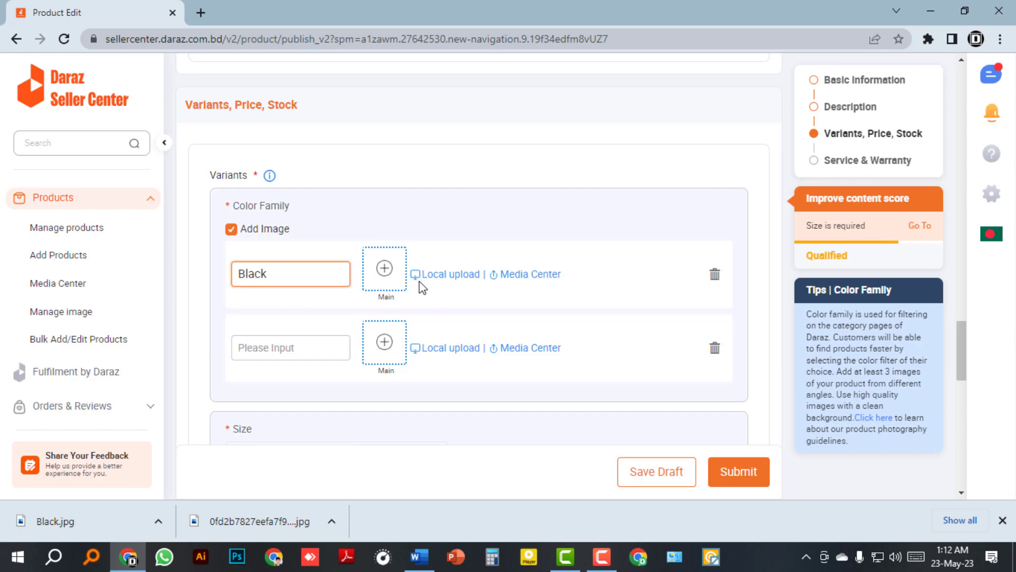
- Upload the Black and Size images from the Images folder as the pictures of the Black variant
left_click(386, 270)
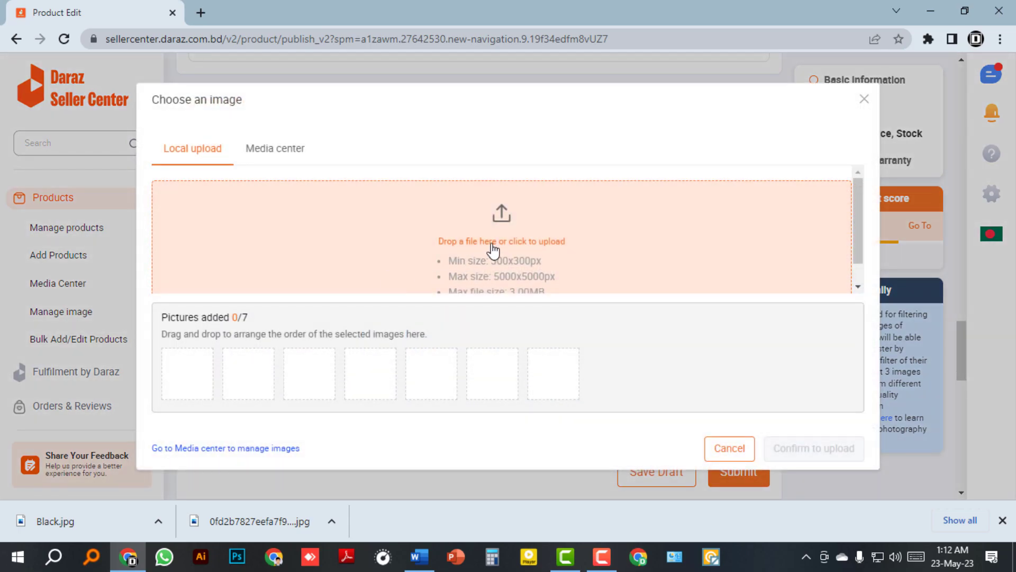
left_click(496, 250)
left_click(162, 147)
left_click(382, 332)
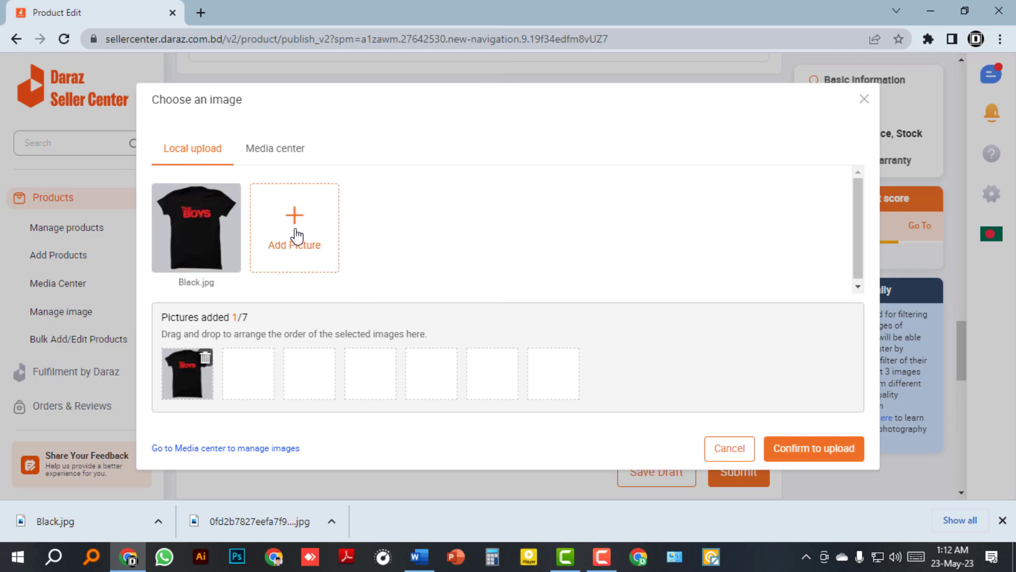
left_click(295, 223)
left_click(272, 138)
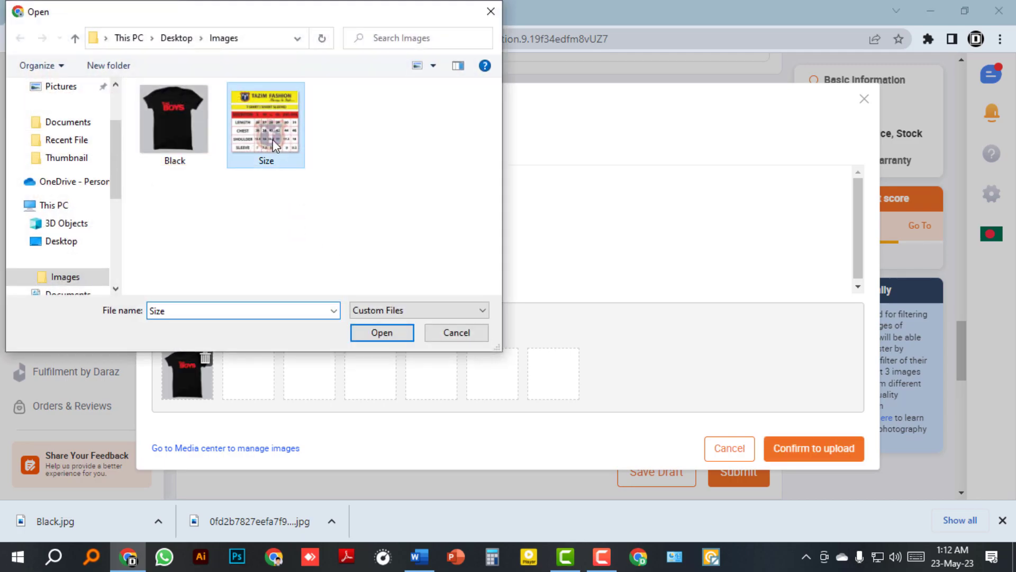
left_click(378, 332)
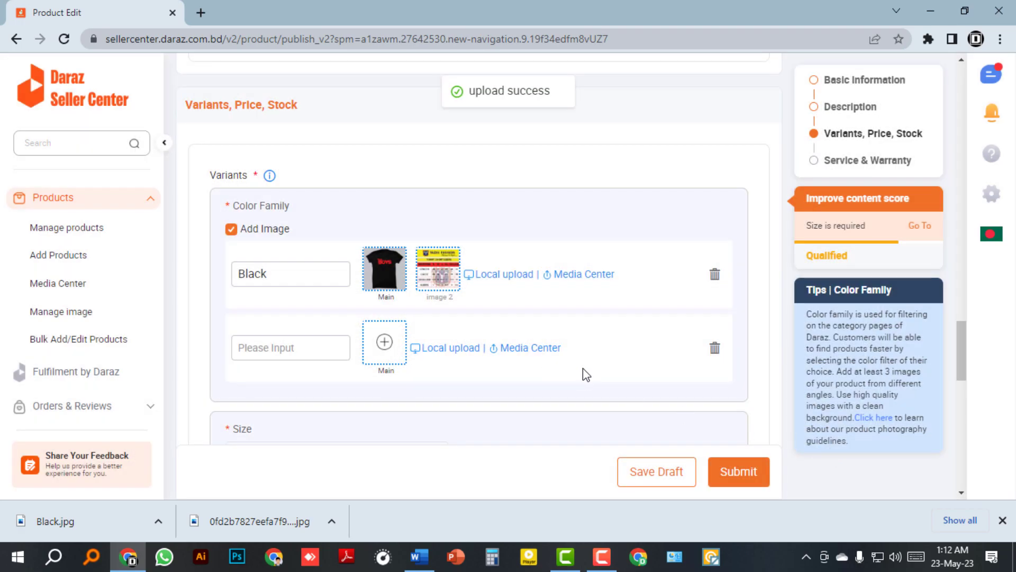
- Switch the variant sizes to the Int scale and select M, L, XL and XXL
scroll(579, 369, "down", 3)
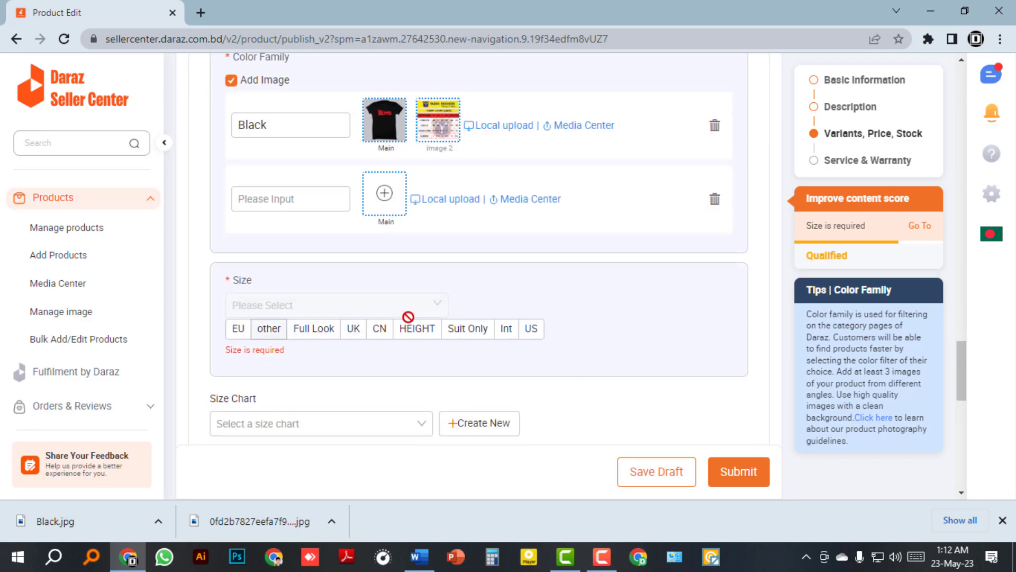
left_click(507, 329)
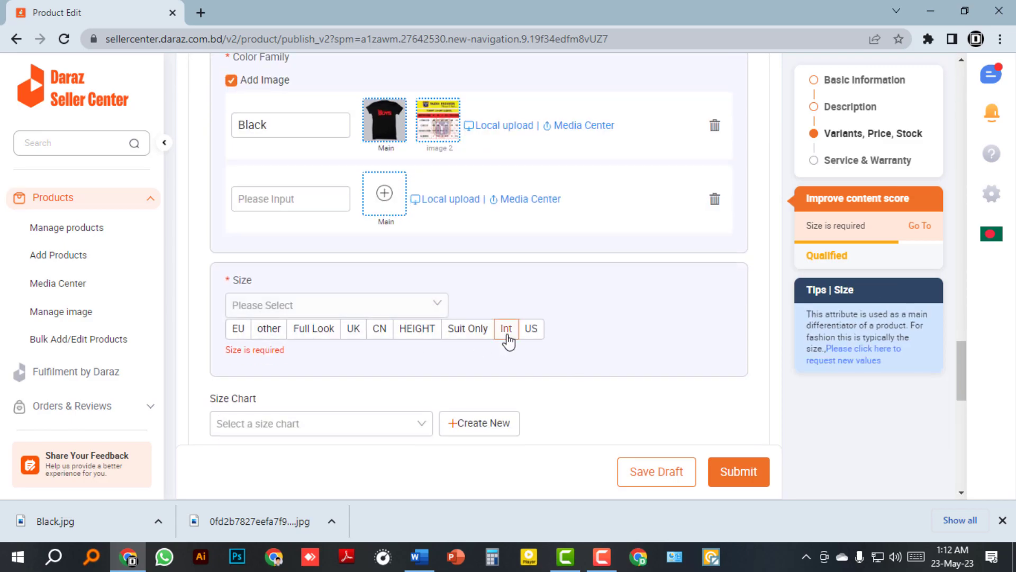
left_click(438, 307)
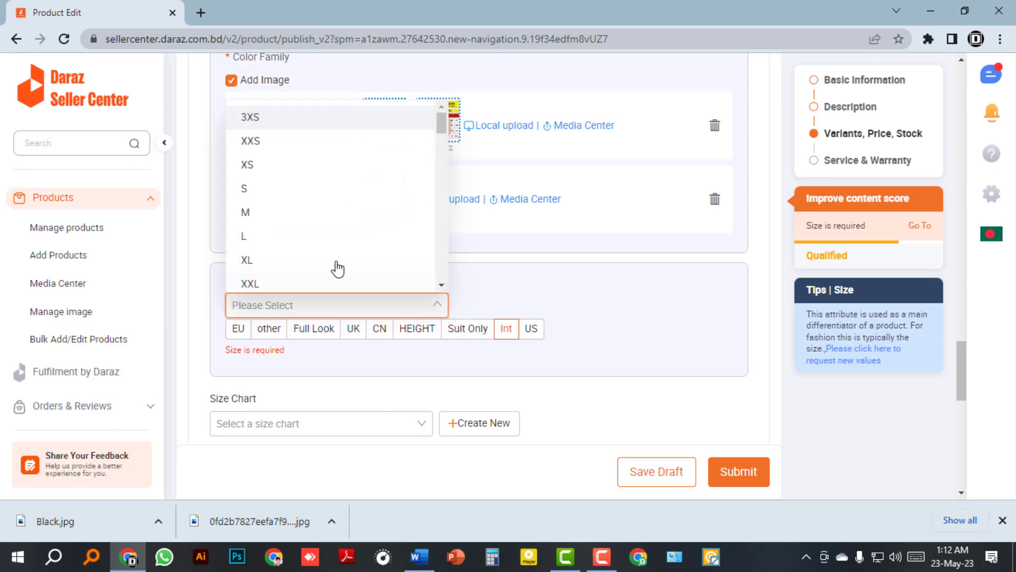
left_click(277, 222)
left_click(253, 236)
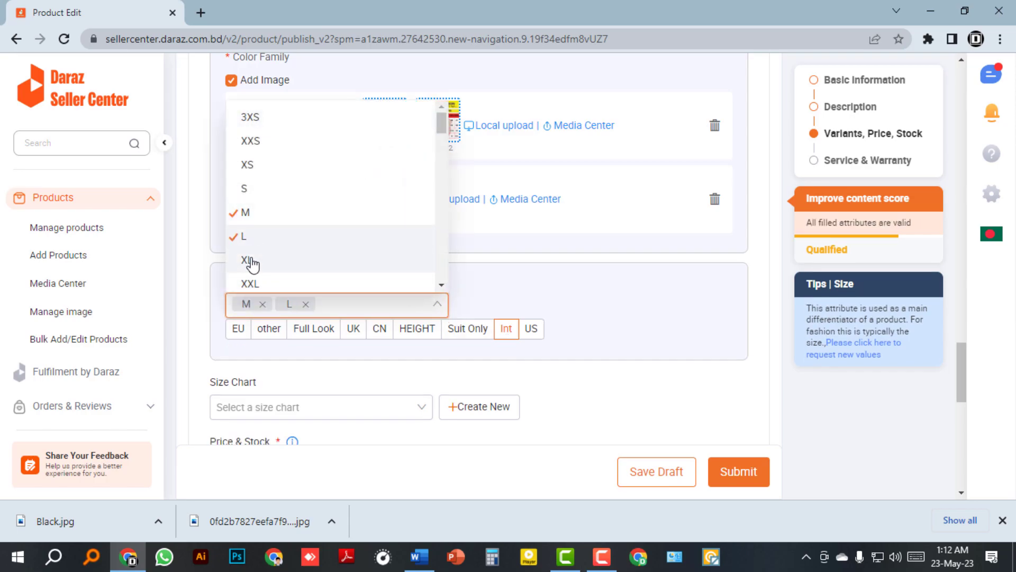
left_click(249, 260)
left_click(258, 289)
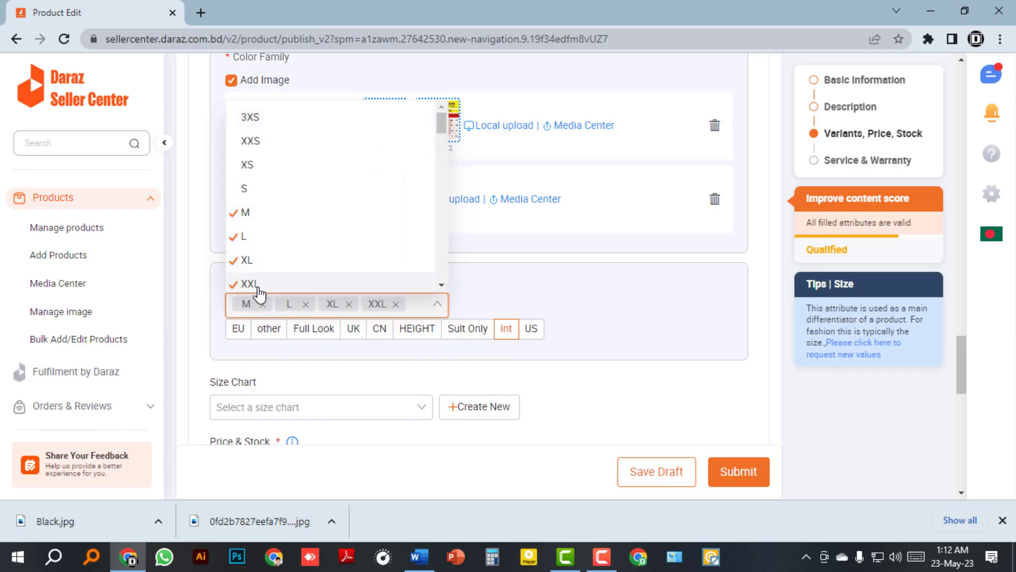
left_click(605, 335)
- Set the price of the Black size M variant to BDT 380
scroll(603, 333, "down", 4)
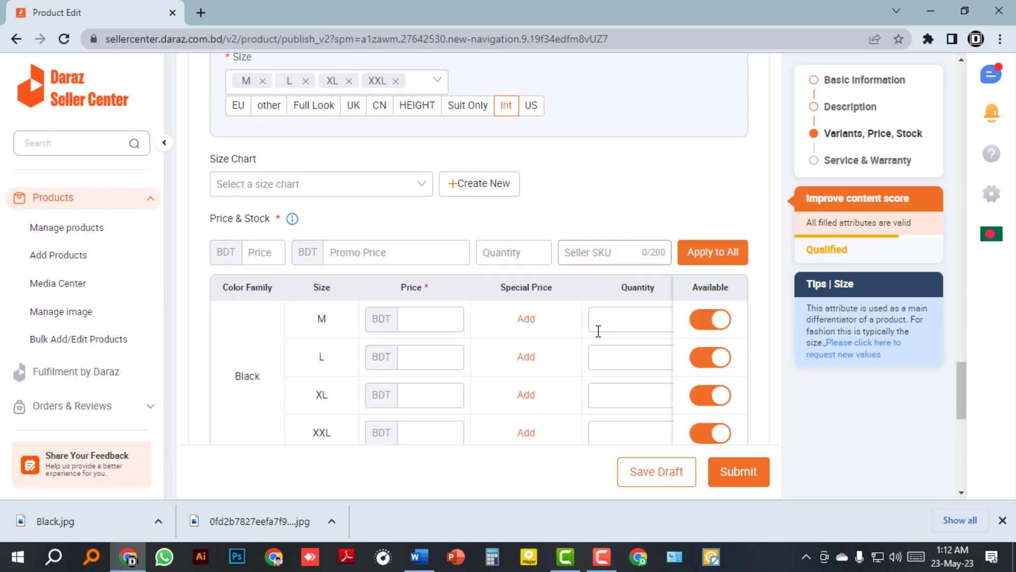
scroll(529, 386, "up", 1)
scroll(559, 271, "down", 1)
scroll(531, 370, "down", 1)
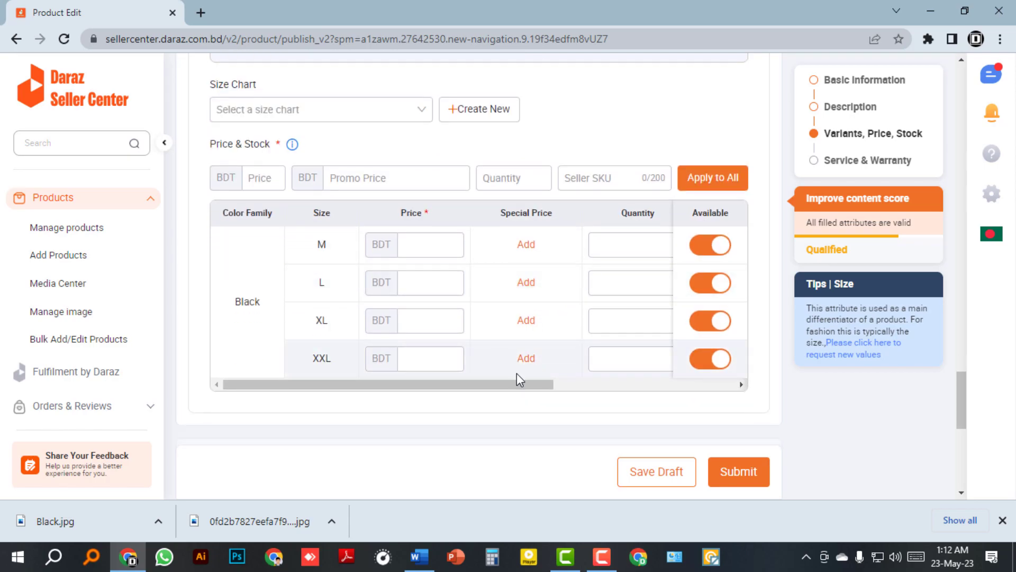
left_click(427, 245)
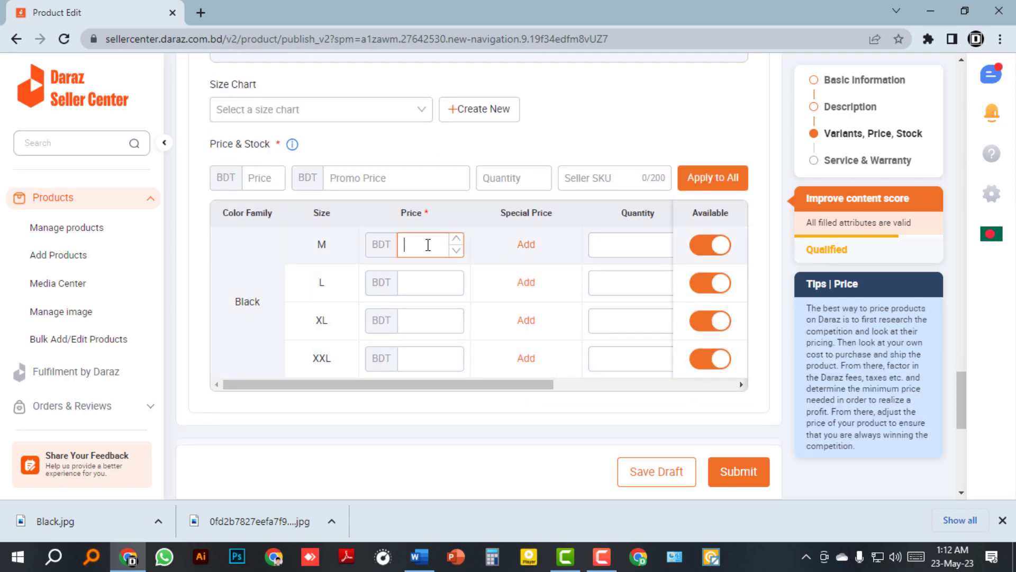
type("380")
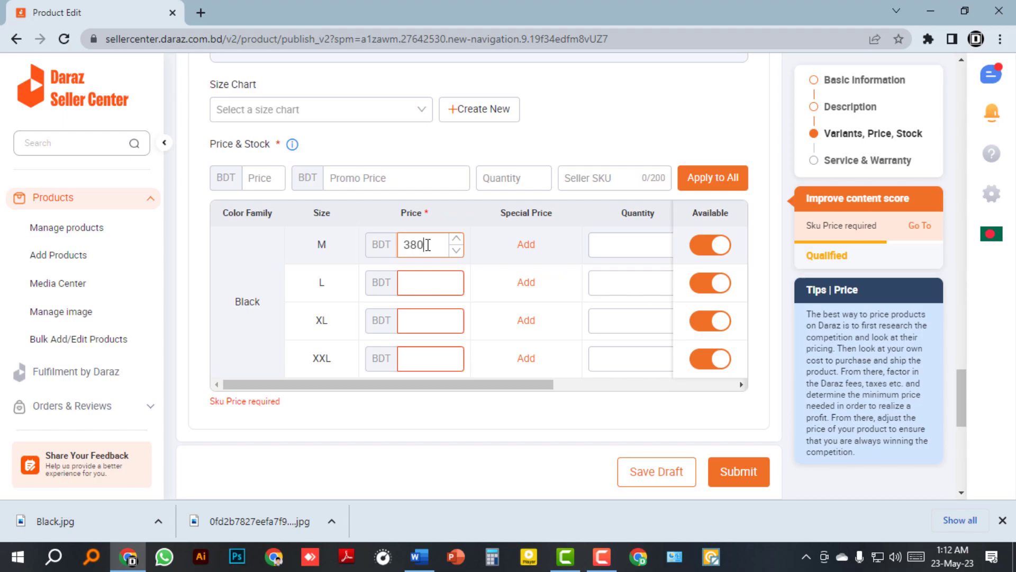
- Copy the 380 price from size M to the L, XL and XXL variants
left_click_drag(427, 245, 404, 245)
key("ctrl+c")
left_click(410, 285)
key("ctrl+v")
left_click(419, 320)
key("ctrl+v")
left_click(418, 357)
key("ctrl+v")
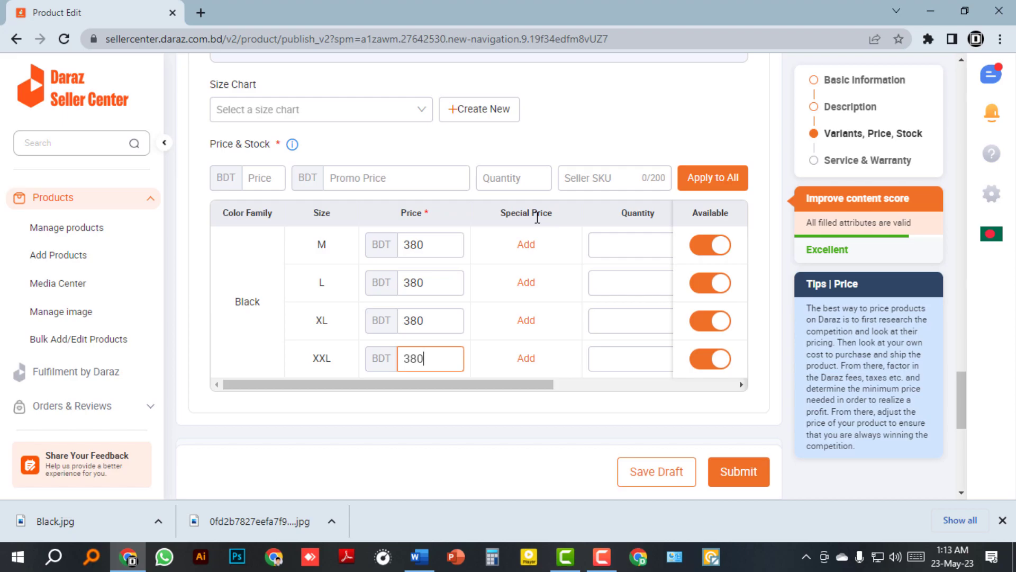
- Add a special price of 250 to the size M variant, valid from 23/05/2023 to 31/05/2023
left_click(519, 246)
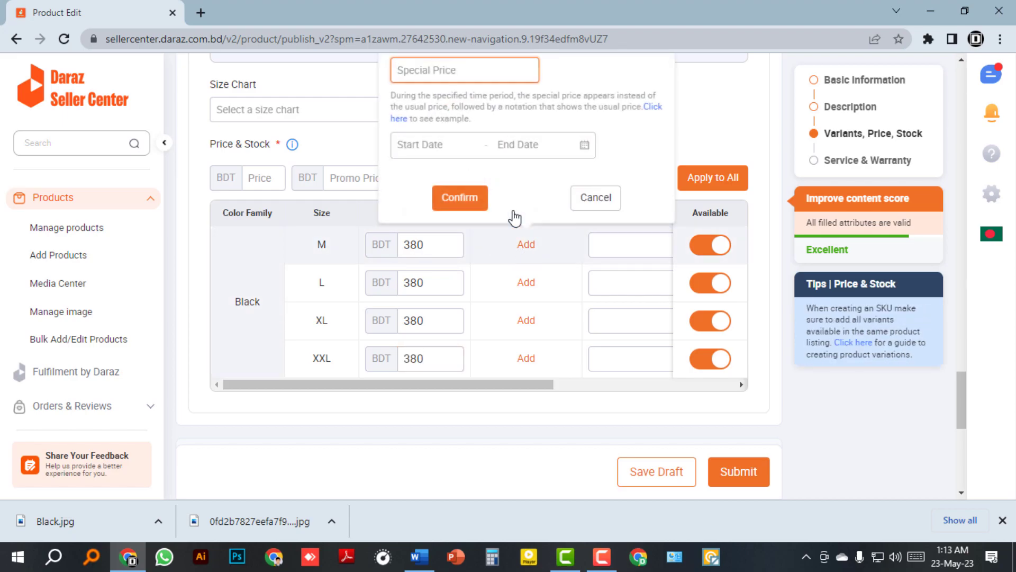
type("25")
left_click(420, 143)
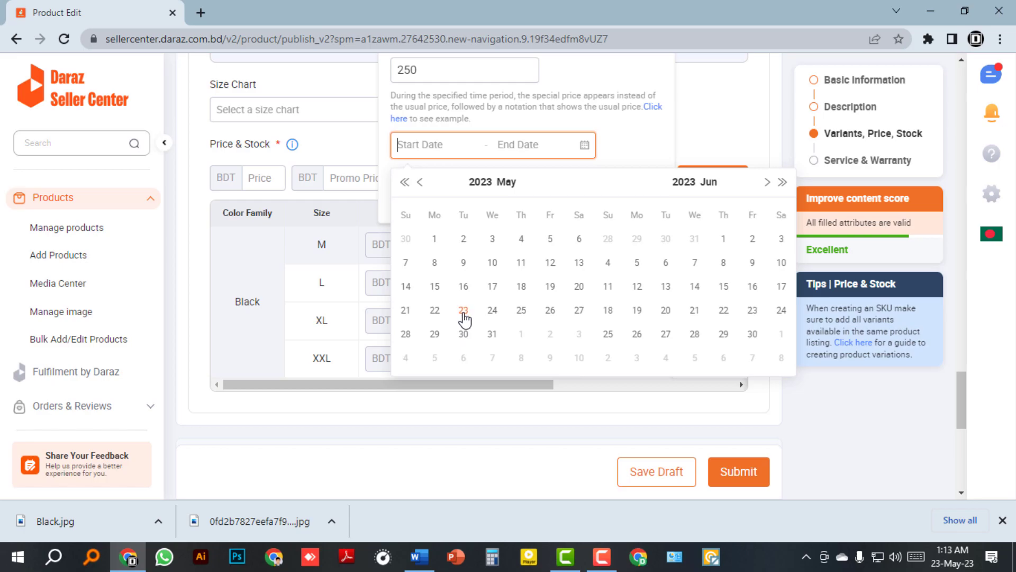
left_click(464, 310)
left_click(492, 334)
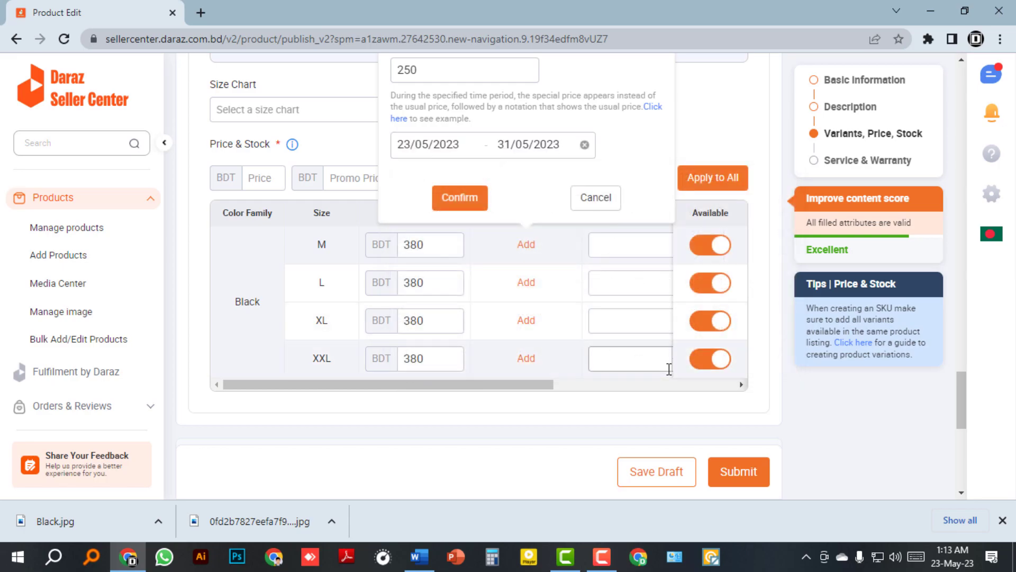
left_click(455, 198)
- Add a special price of 250 to the size L variant, valid from 23/05/2023 to 31/05/2023
left_click(527, 282)
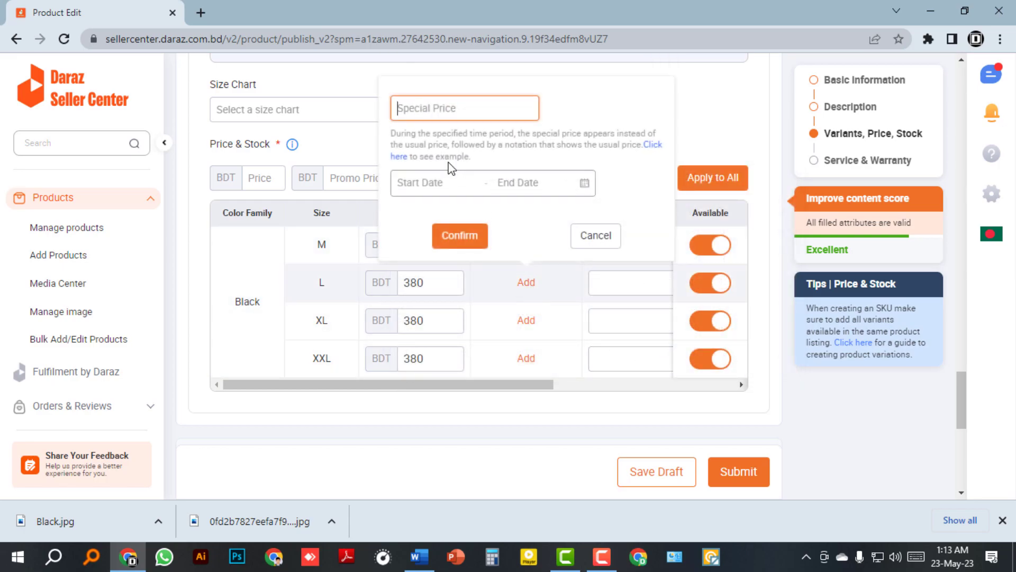
type("250")
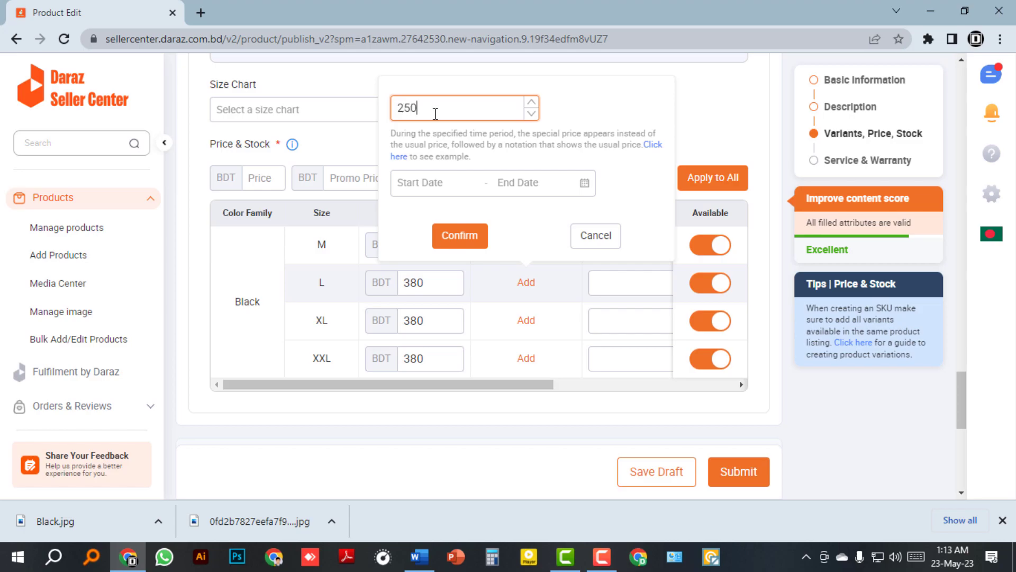
left_click(422, 181)
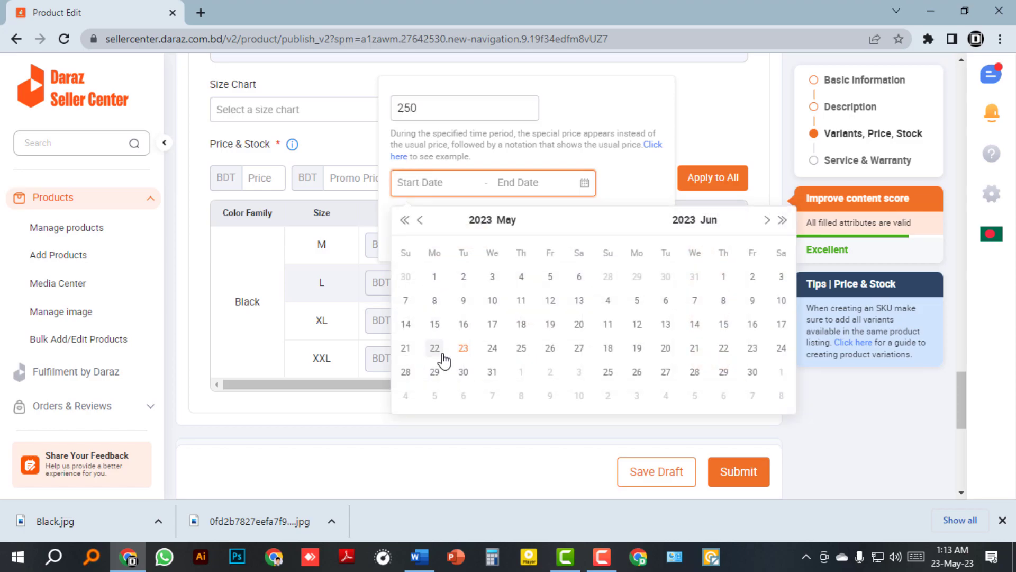
left_click(463, 350)
left_click(492, 373)
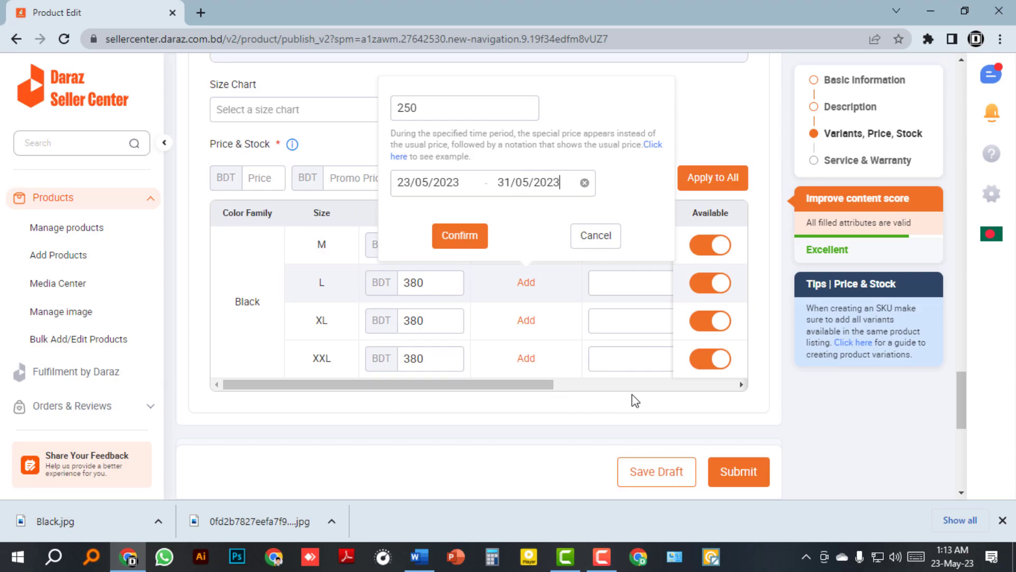
left_click(454, 248)
- Add a special price of 250 to the size XL variant, valid from 23 to 31 May 2023
left_click(527, 320)
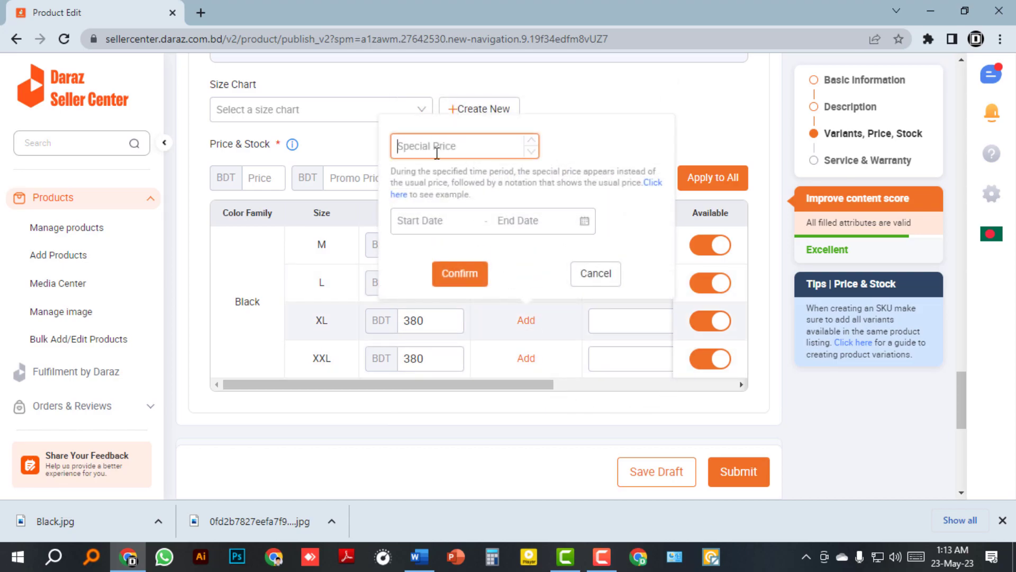
type("250")
left_click(430, 222)
left_click(463, 382)
left_click(492, 406)
left_click(457, 273)
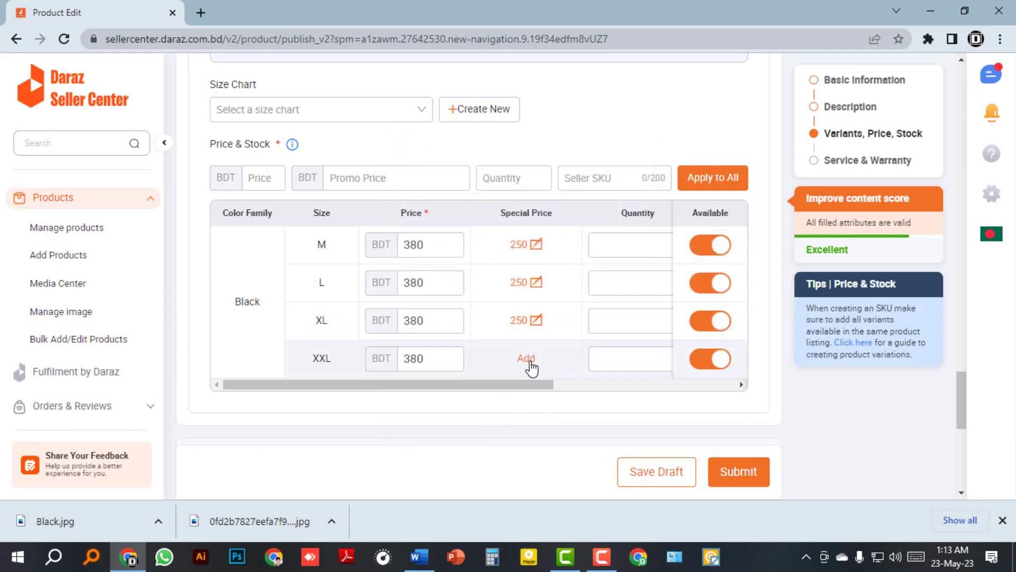
- Add a special price of 250 to the size XXL variant, valid from 23/05/2023 to 31/05/2023
left_click(526, 357)
type("2")
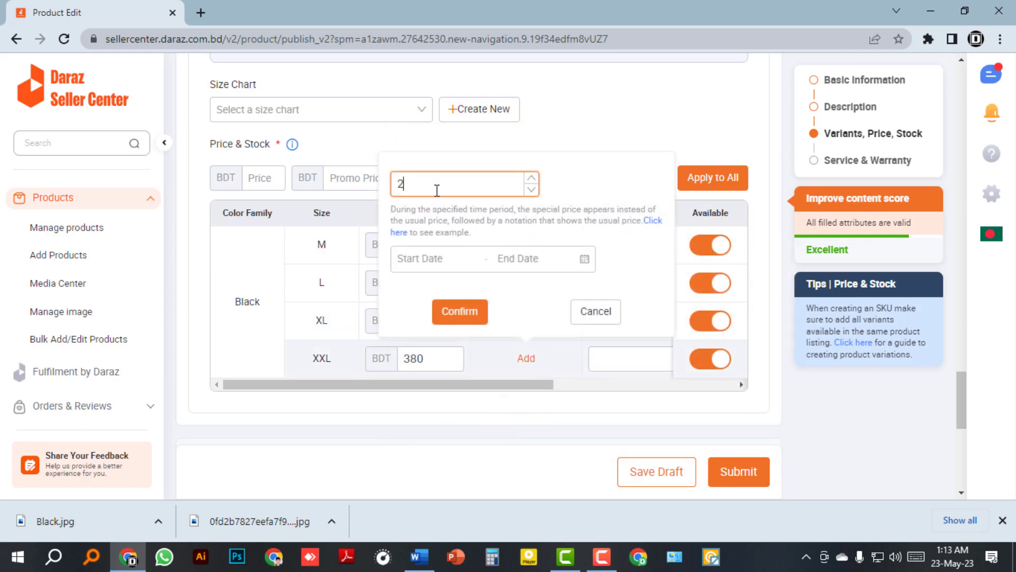
type("350")
left_click(429, 258)
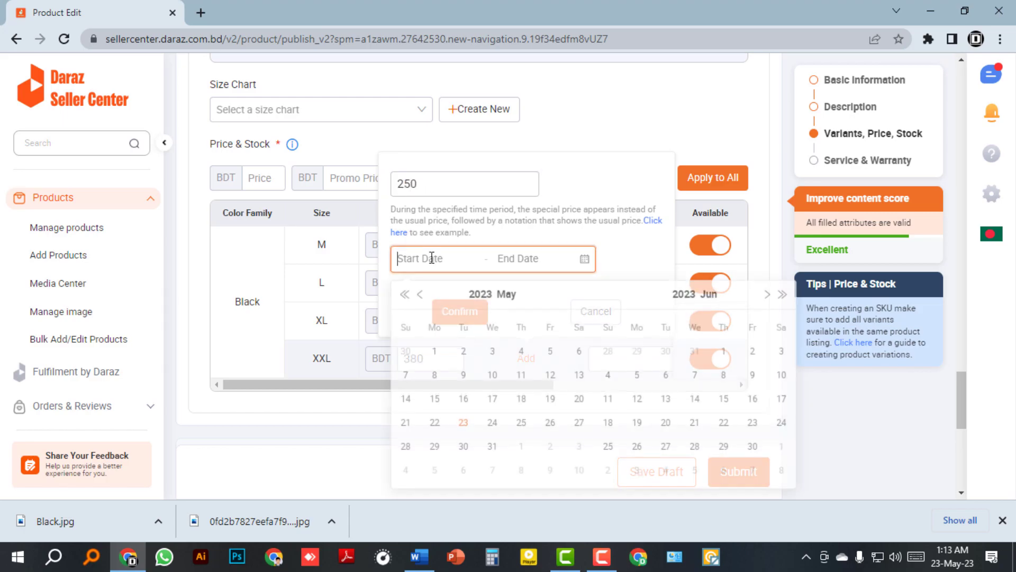
left_click(464, 424)
left_click(491, 447)
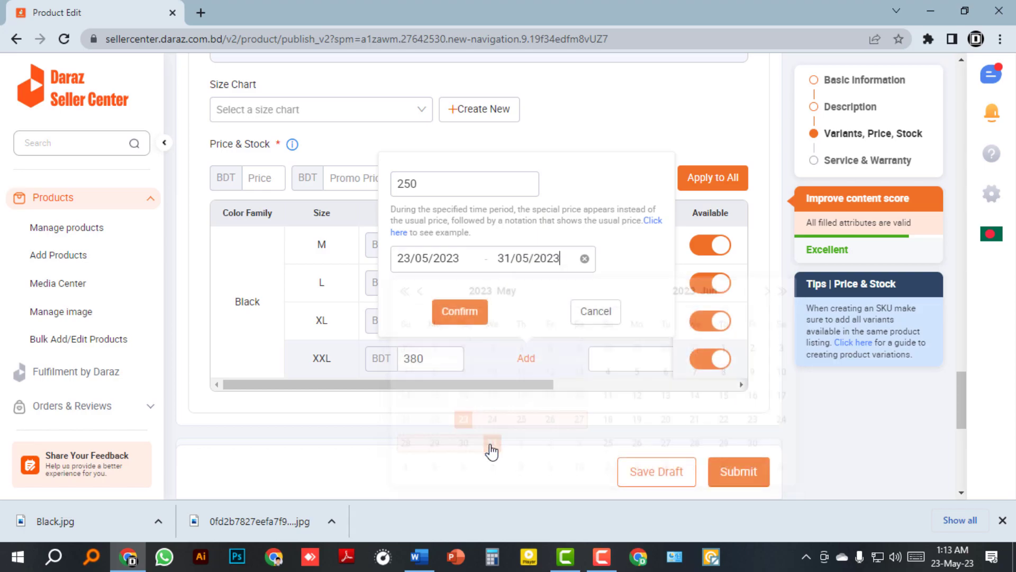
left_click(459, 312)
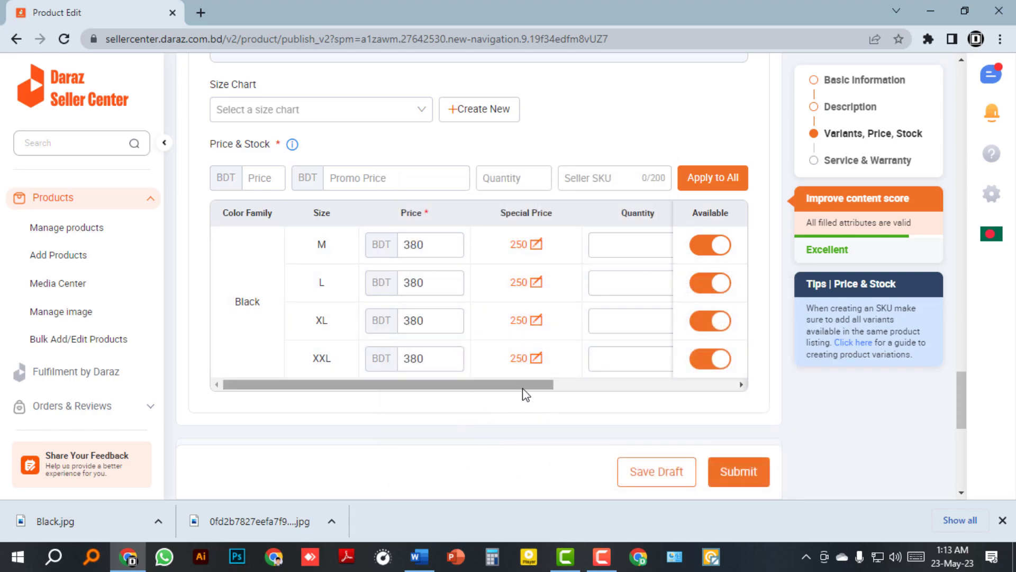
- Set the stock quantity to 200 for each of the M, L, XL and XXL variants
scroll(551, 388, "right", 2)
left_click(553, 245)
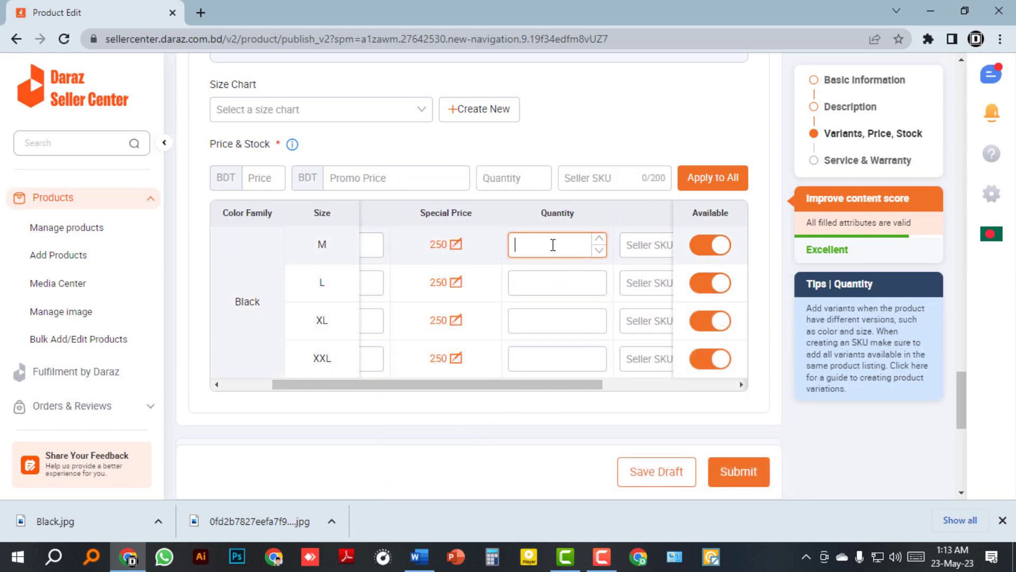
type("200")
left_click_drag(552, 244, 513, 249)
key("ctrl+c")
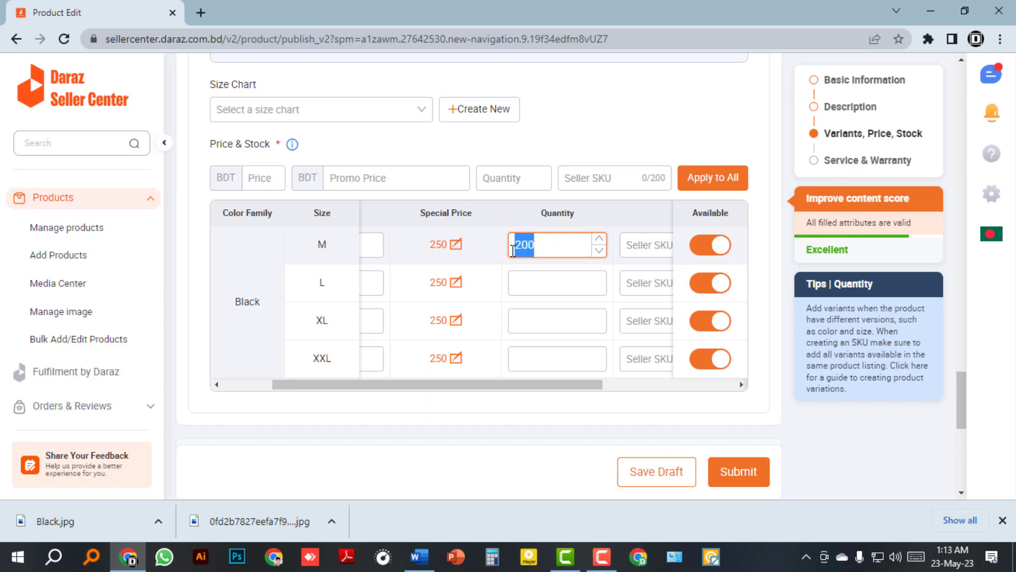
left_click(546, 290)
key("ctrl+v")
left_click(545, 320)
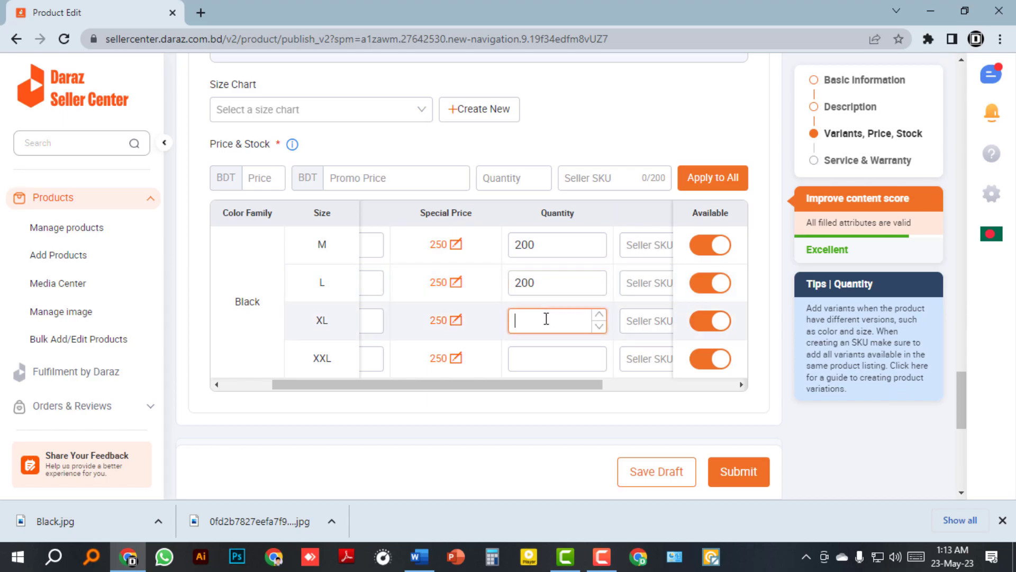
key("ctrl+v")
left_click(545, 350)
key("ctrl+v")
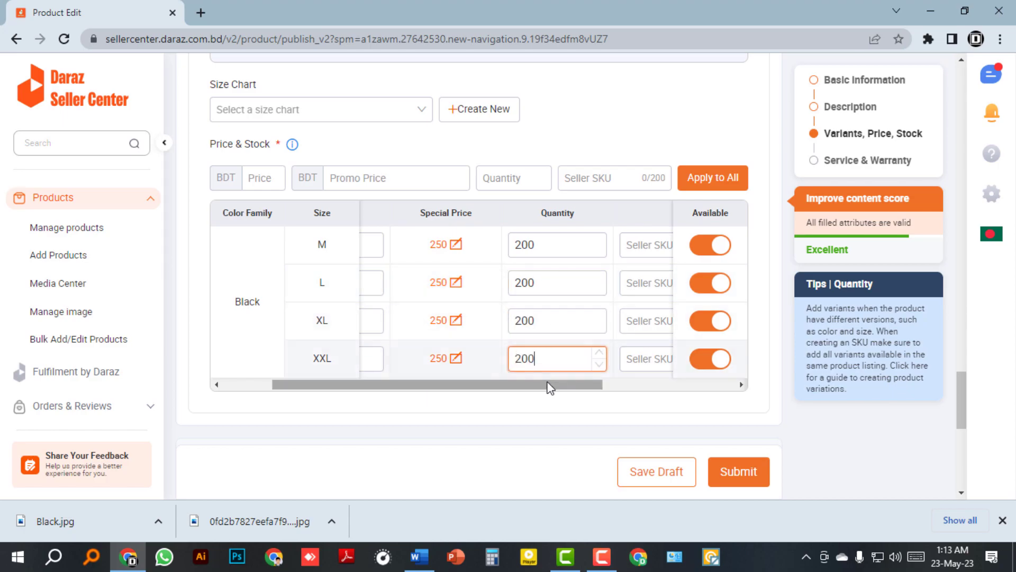
- Copy The Boys_T-Shirt_BLACK_M_22/05/23 from the Word document and enter it as the size M variant's seller SKU in Daraz Seller Center
left_click_drag(545, 385, 617, 387)
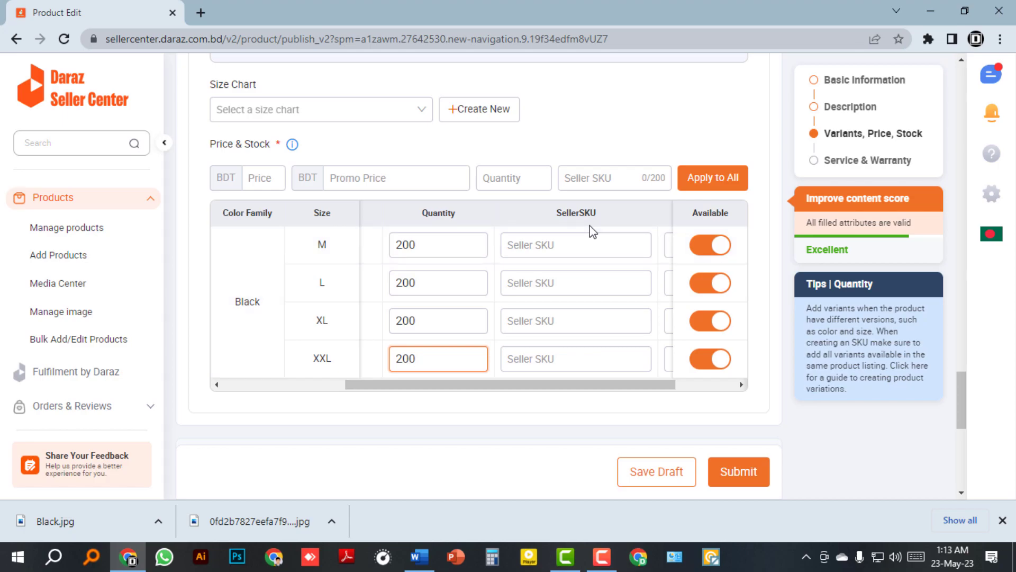
left_click(426, 558)
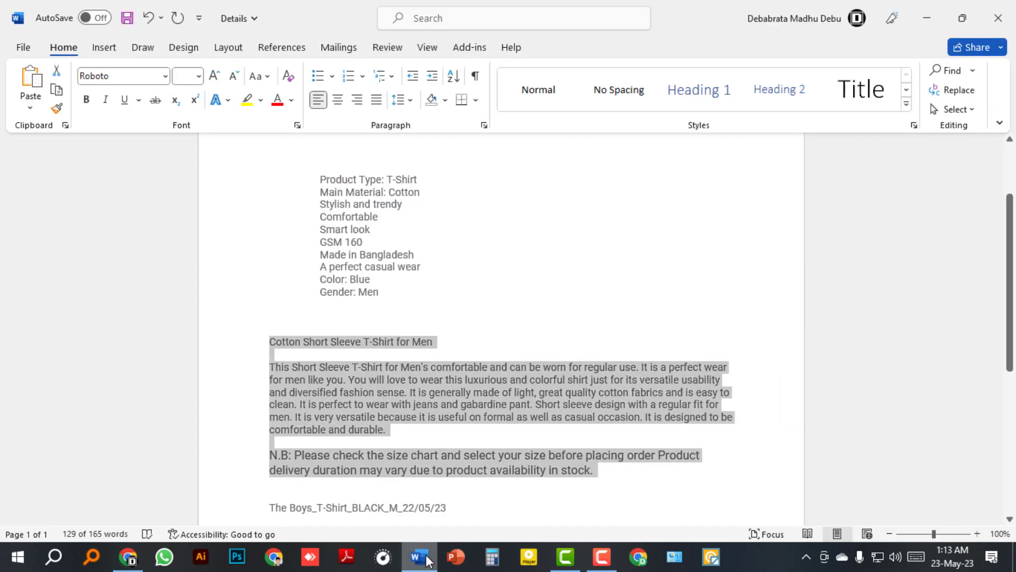
scroll(603, 386, "down", 2)
left_click(498, 439)
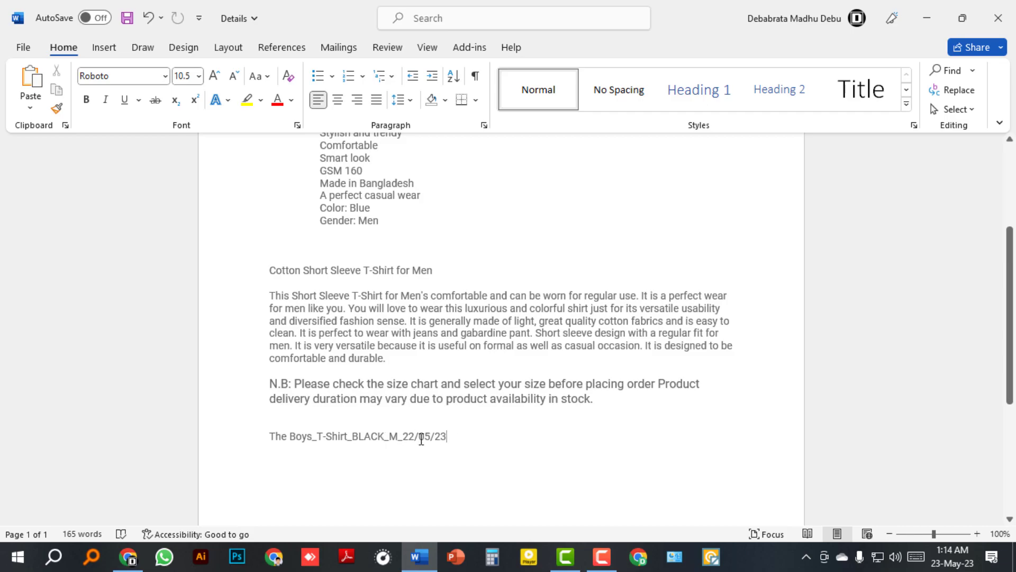
left_click(275, 437, "shift")
triple_click(271, 437)
key("ctrl+c")
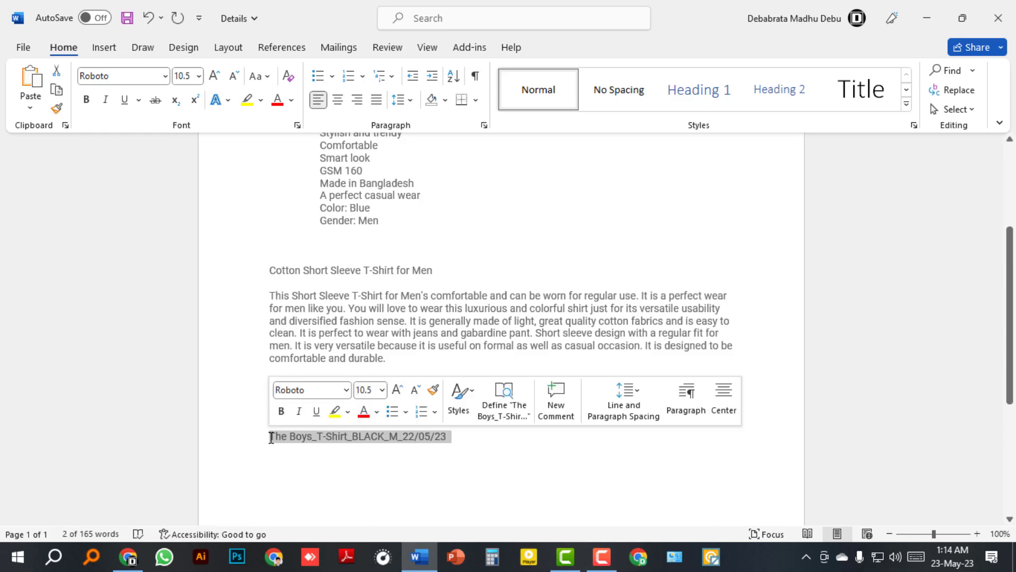
left_click(127, 555)
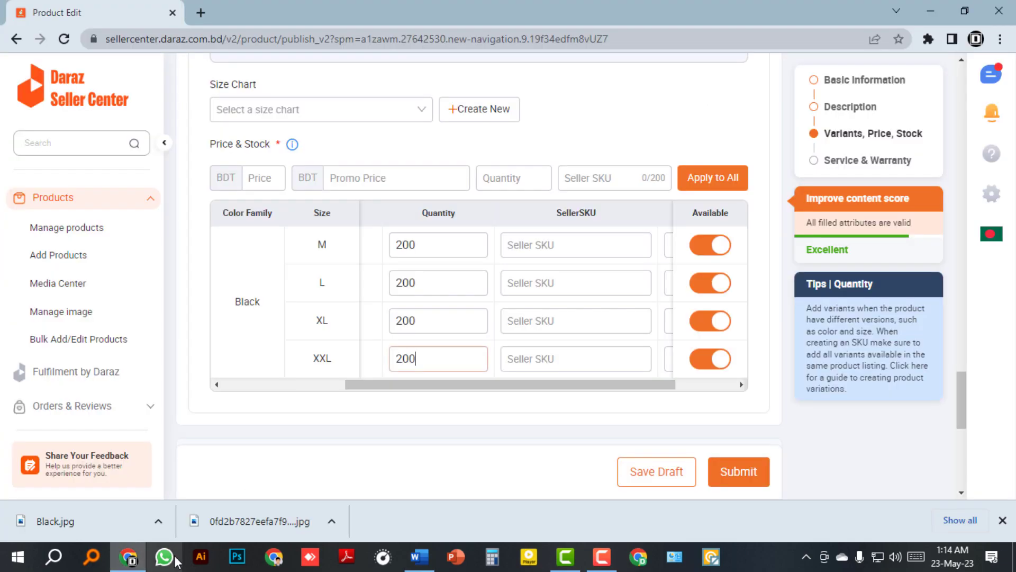
left_click(563, 249)
key("ctrl+v")
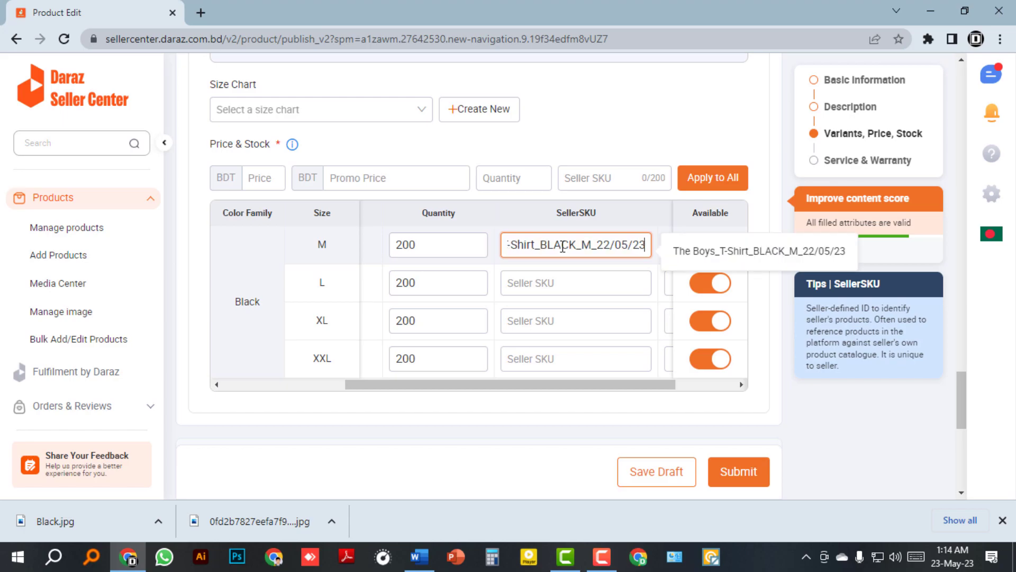
- Set the size L variant's seller SKU to The Boys_T-Shirt_BLACK_L_22/05/23, reusing the copied text
left_click(565, 282)
key("ctrl+v")
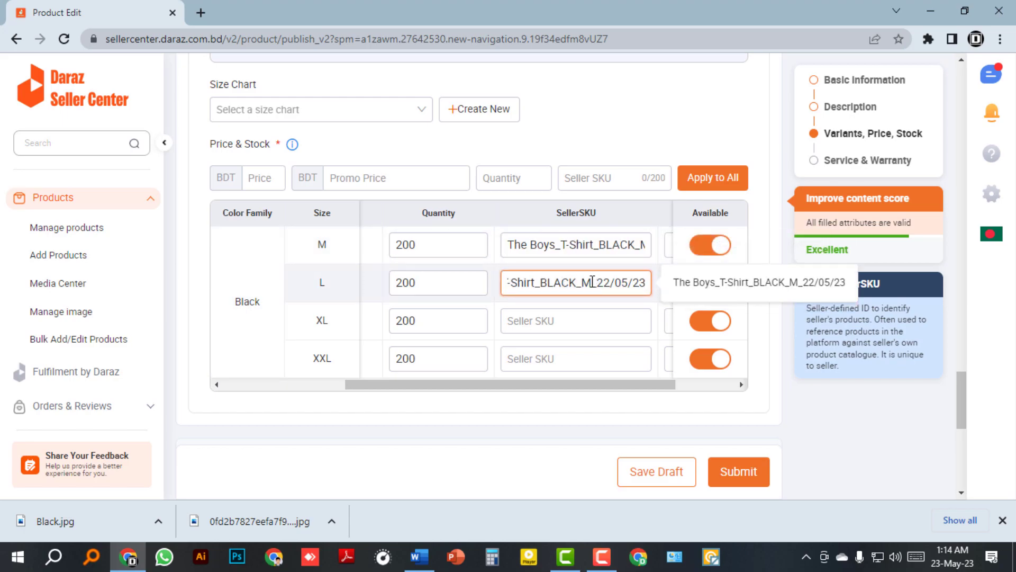
left_click_drag(581, 283, 591, 283)
type("L")
- Set the size XL variant's seller SKU to The Boys_T-Shirt_BLACK_XL_22/05/23, reusing the copied text
left_click(586, 320)
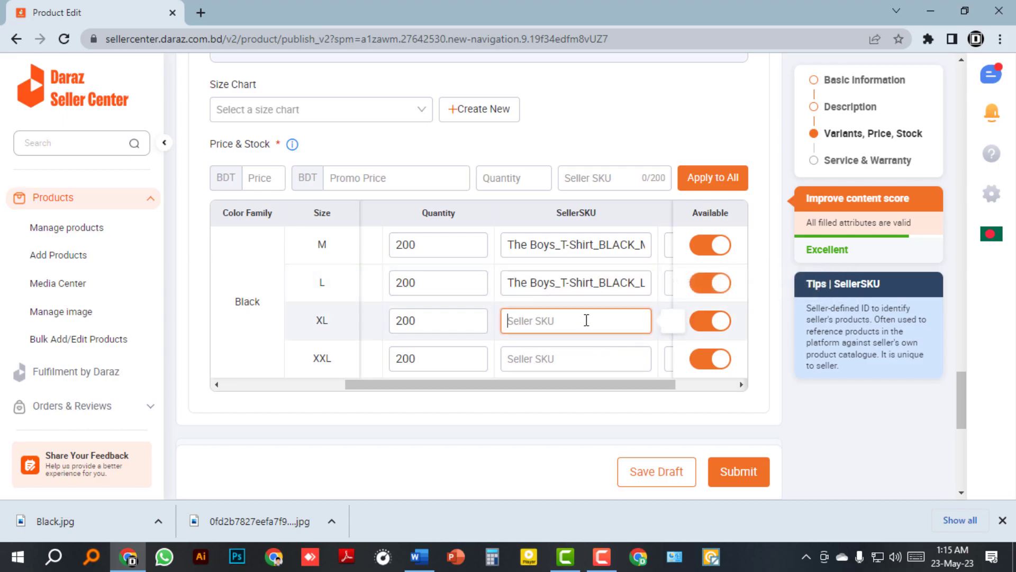
key("ctrl+v")
left_click_drag(591, 320, 582, 321)
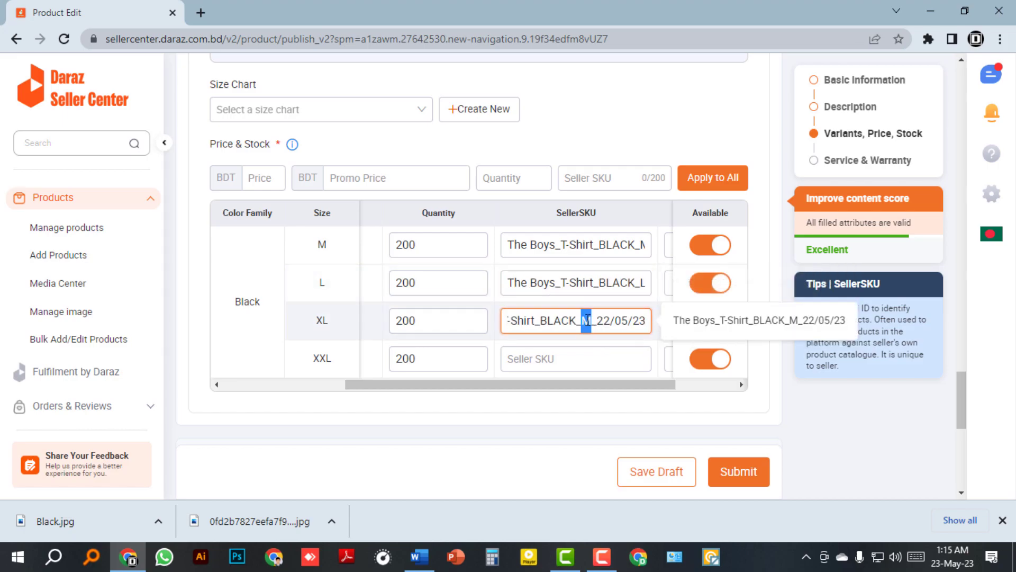
type("XL")
- Set the size XXL variant's seller SKU to The Boys_T-Shirt_BLACK_2XL_22/05/23, reusing the copied text
left_click(586, 353)
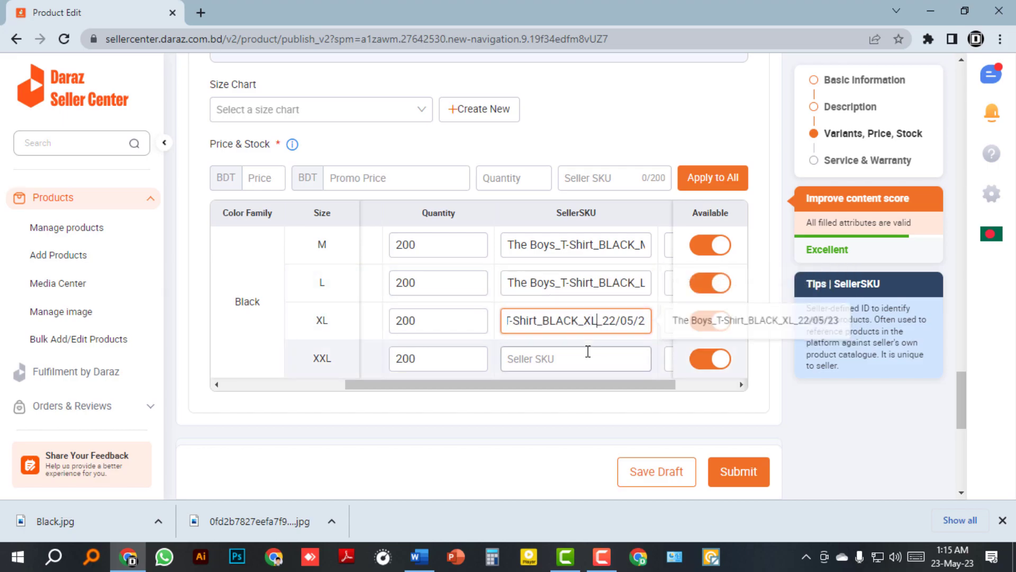
key("ctrl+v")
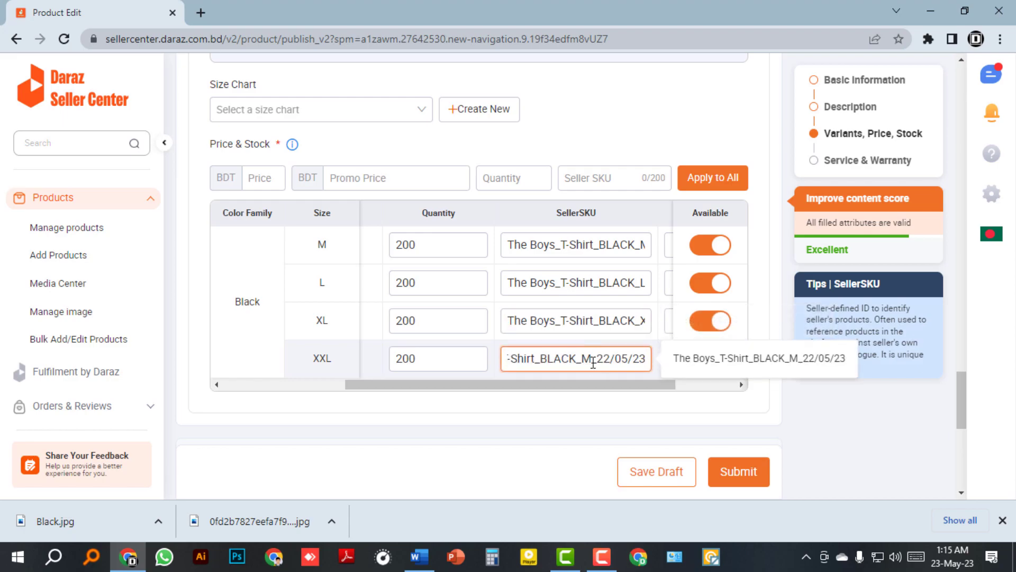
left_click_drag(591, 363, 587, 363)
type("2XL")
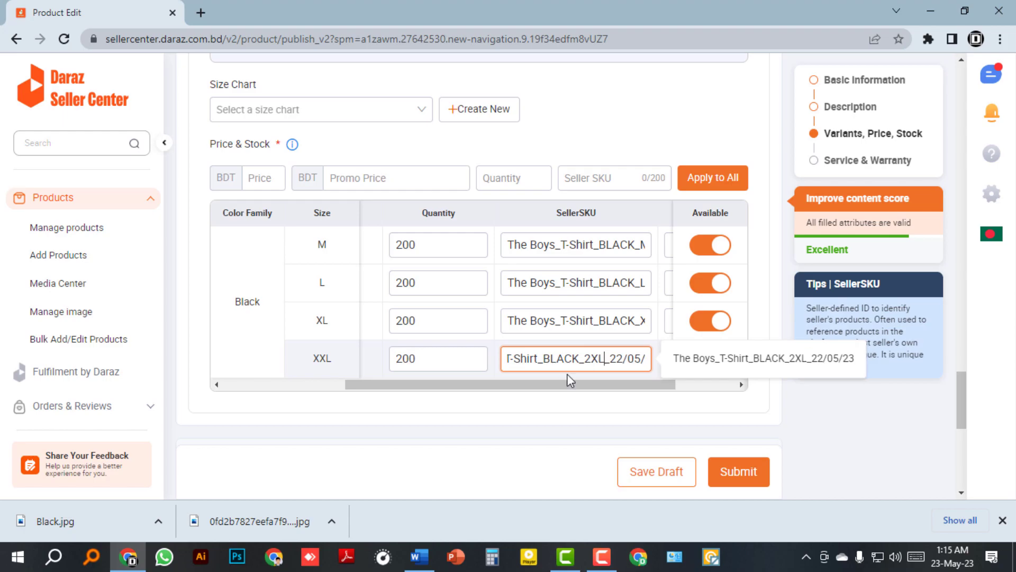
- Set the product's warranty type to No Warranty in the service section
scroll(495, 397, "down", 4)
scroll(495, 400, "down", 1)
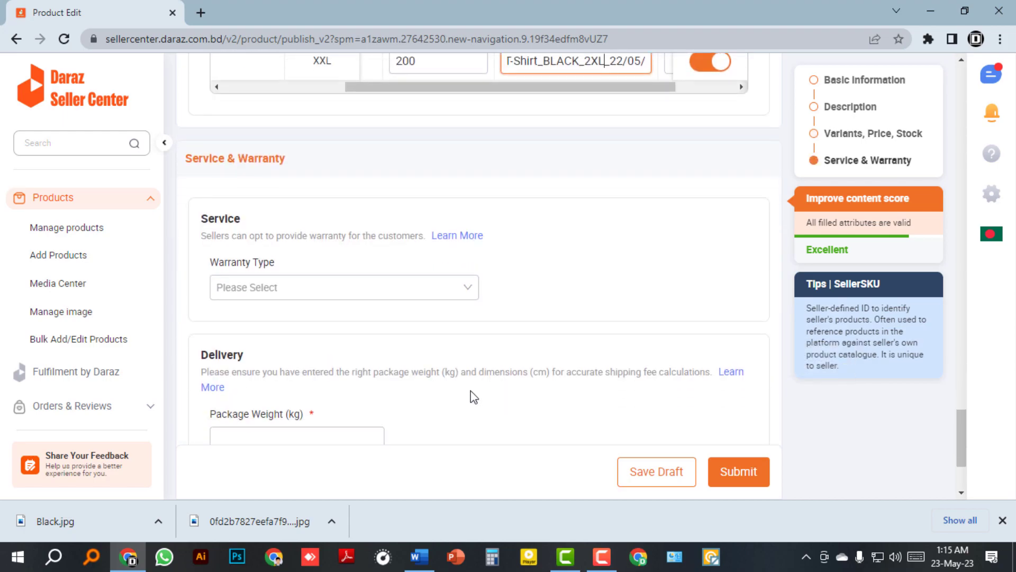
left_click(300, 292)
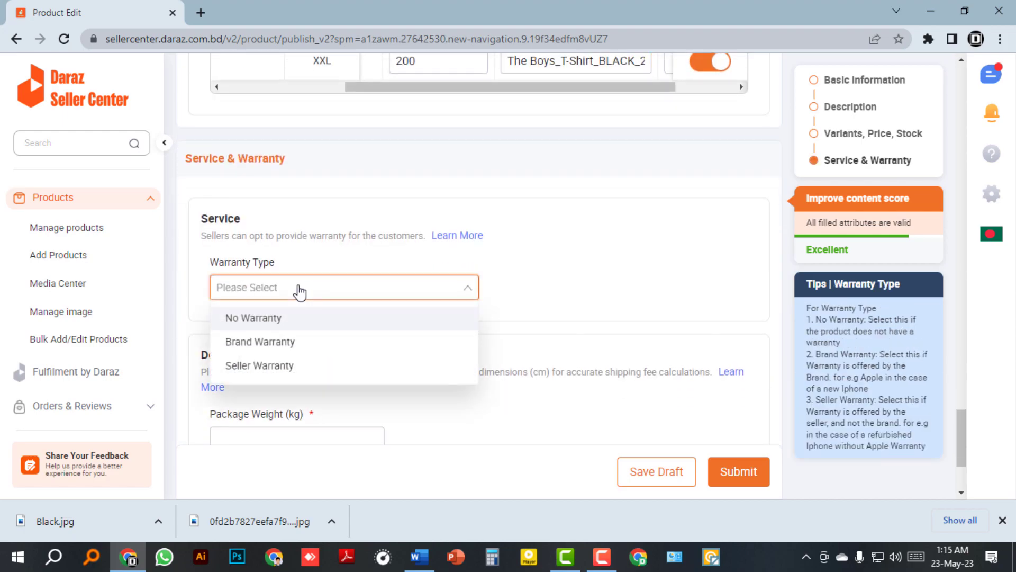
left_click(273, 320)
- Enter a package weight of 0.2 kg and package dimensions of 10 x 10 x 10 cm for delivery
scroll(385, 329, "down", 2)
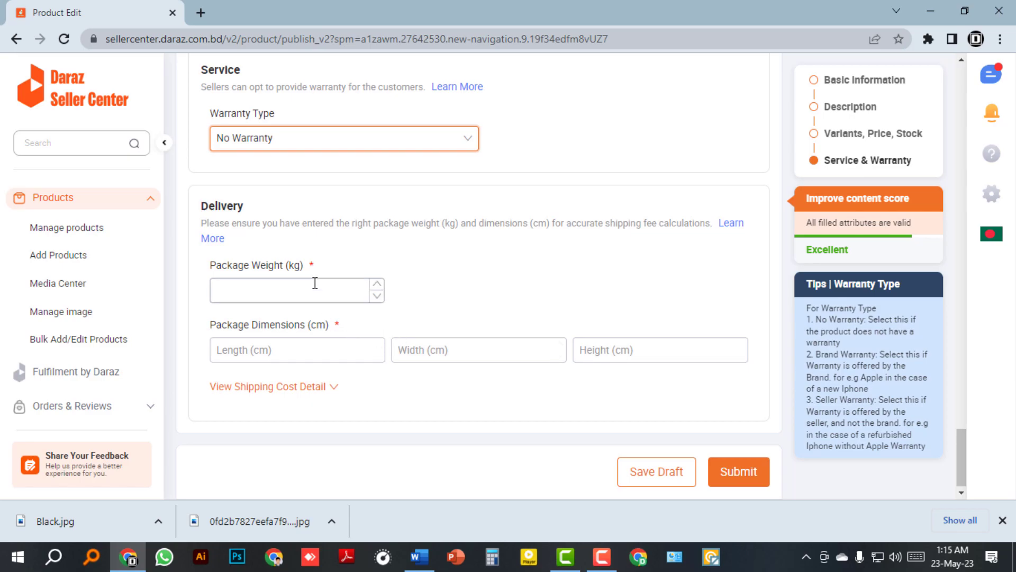
left_click(290, 293)
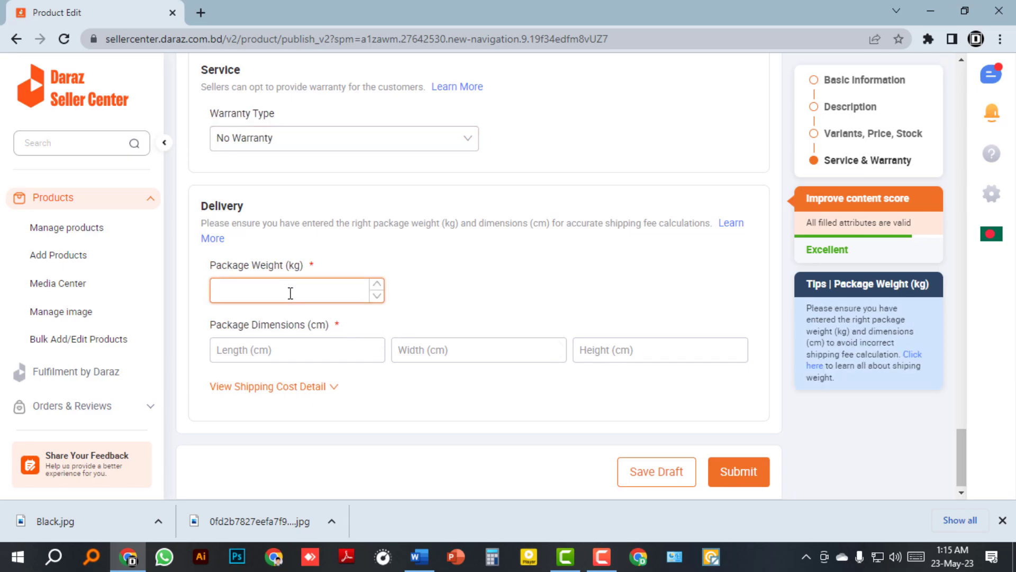
type("0.2")
left_click(243, 348)
type("10")
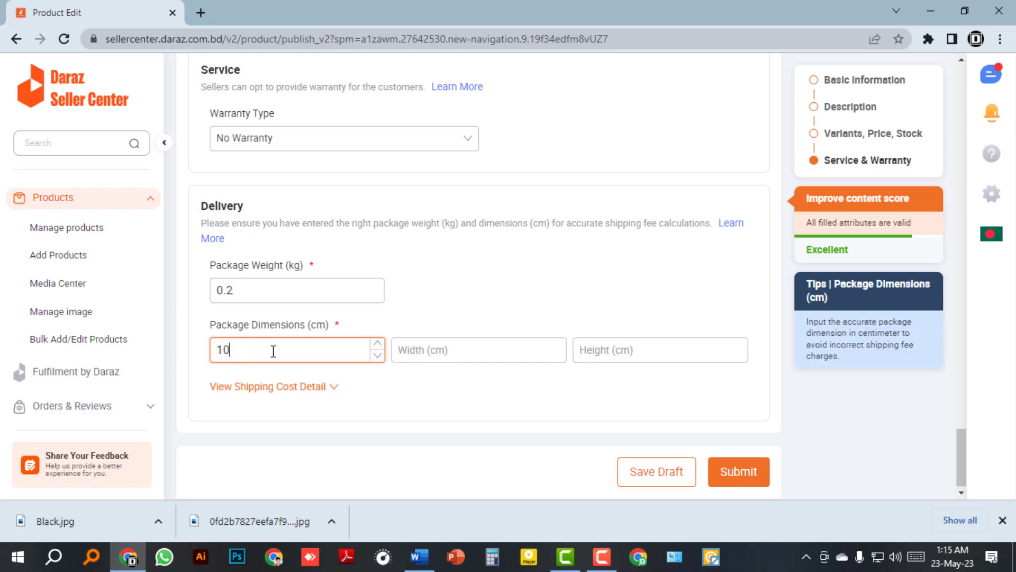
left_click(467, 350)
type("10")
left_click(632, 354)
type("10")
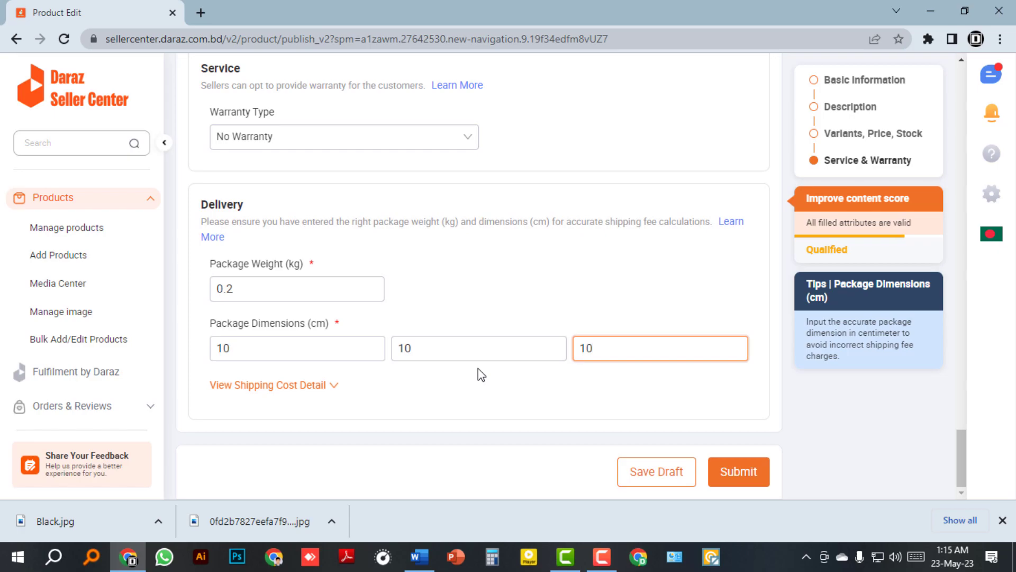
- Review the completed product form and submit the T-shirt listing for publication
scroll(481, 374, "up", 20)
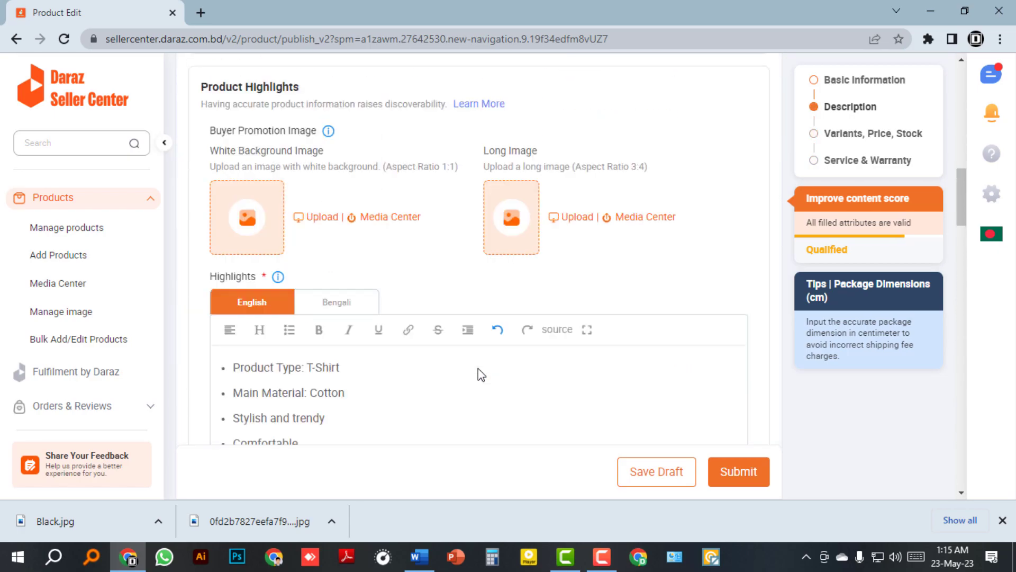
scroll(481, 375, "up", 10)
scroll(481, 375, "down", 20)
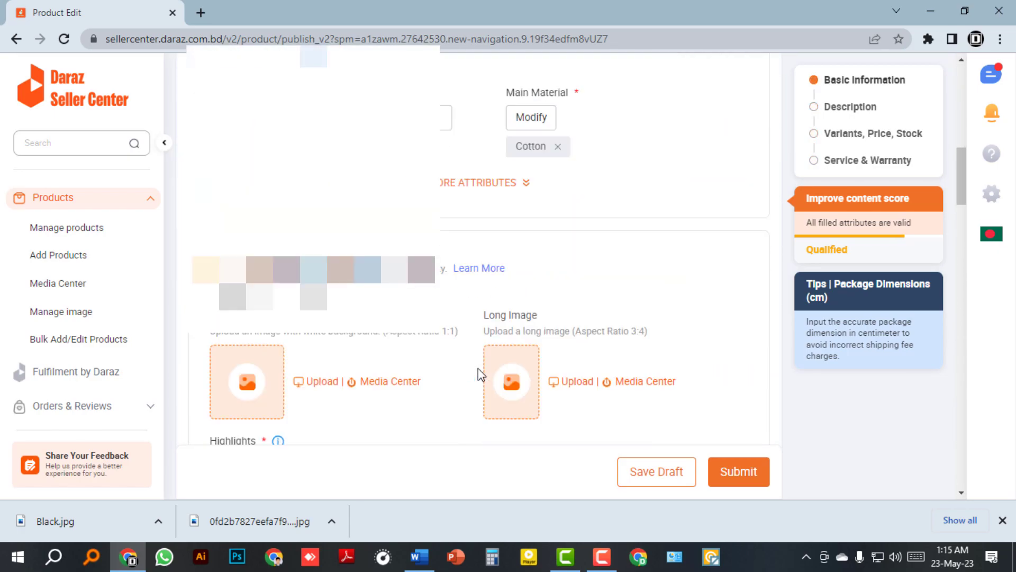
scroll(481, 374, "down", 5)
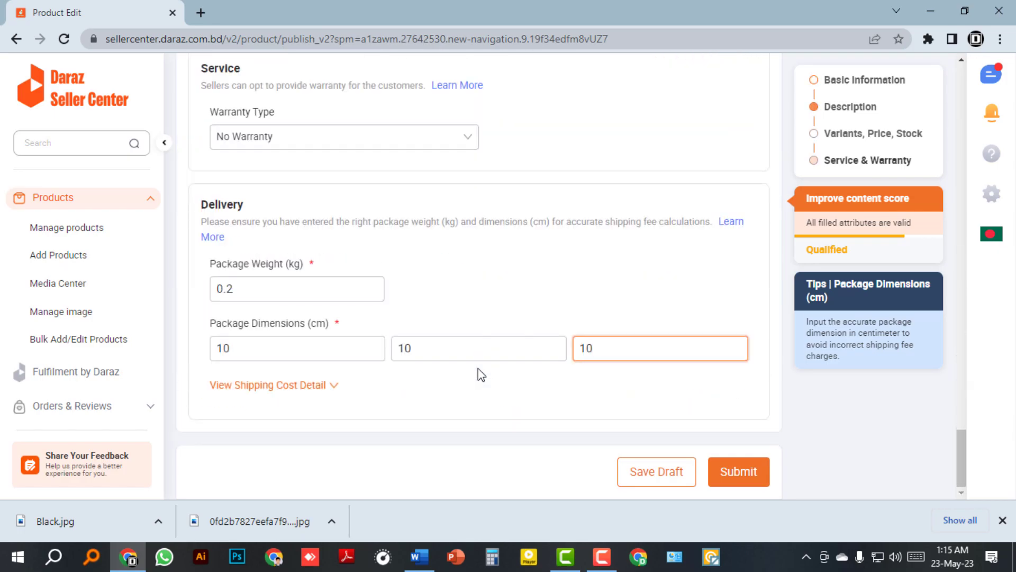
left_click(737, 479)
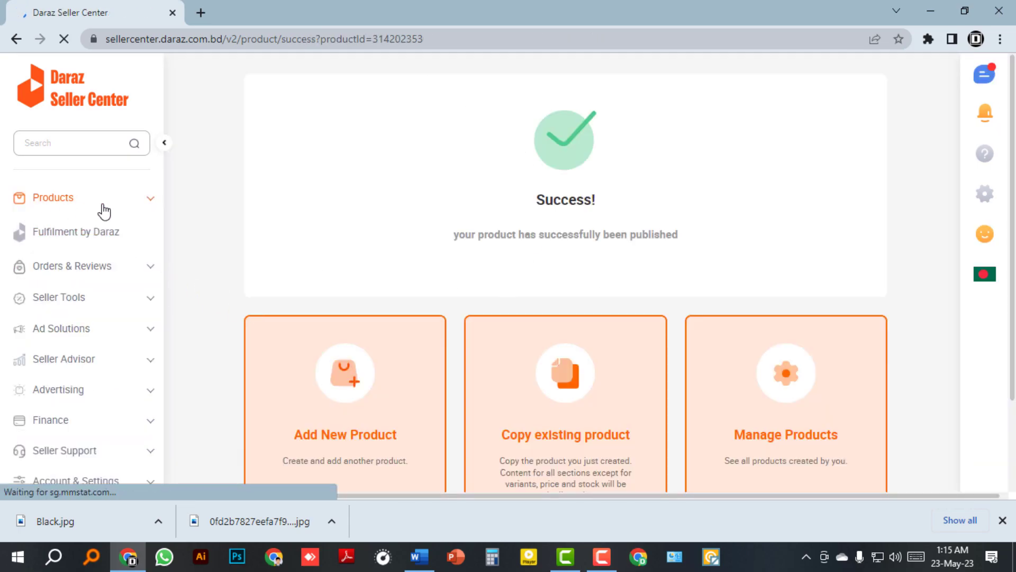
- Open the product management list and check the entry for The Boys Black Cotton Short Sleeve T-Shirt for Men
left_click(55, 208)
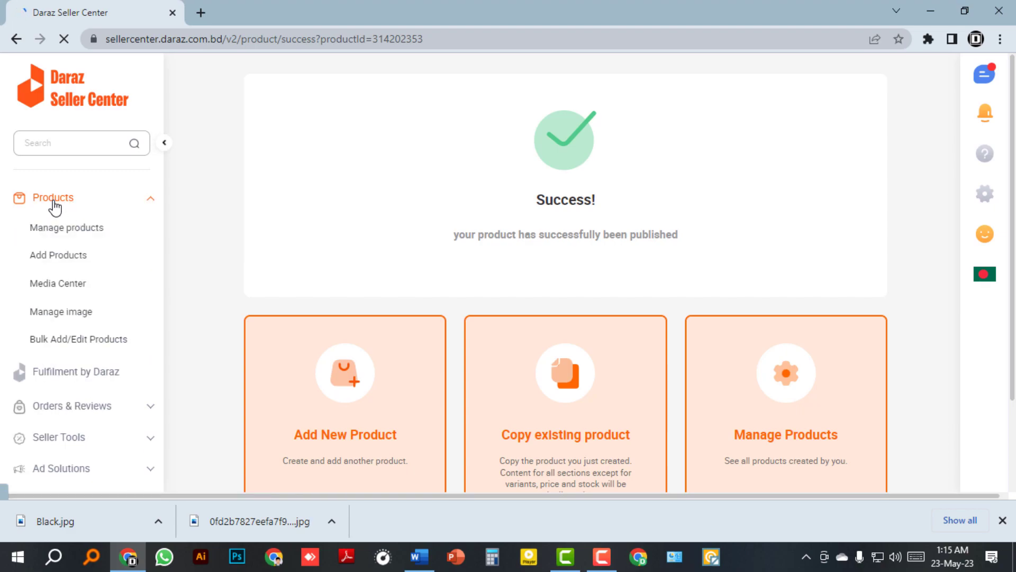
left_click(54, 231)
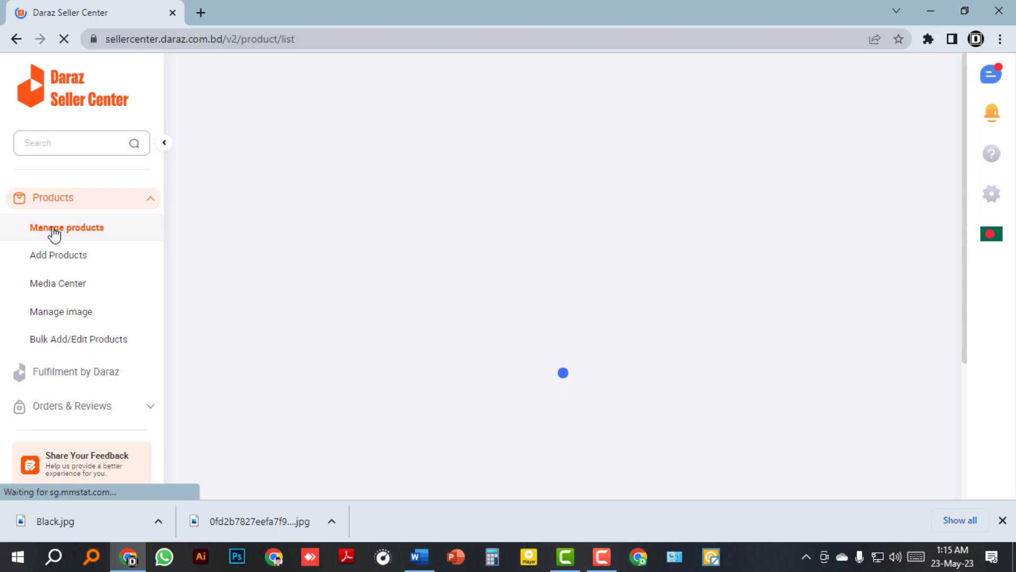
scroll(267, 345, "down", 3)
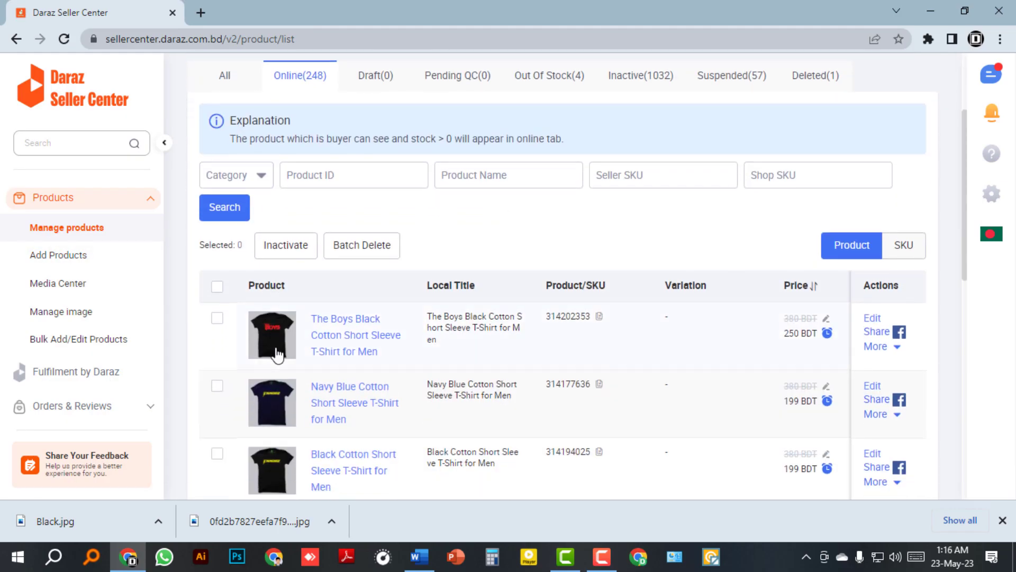
mouse_move(290, 339)
scroll(307, 159, "up", 2)
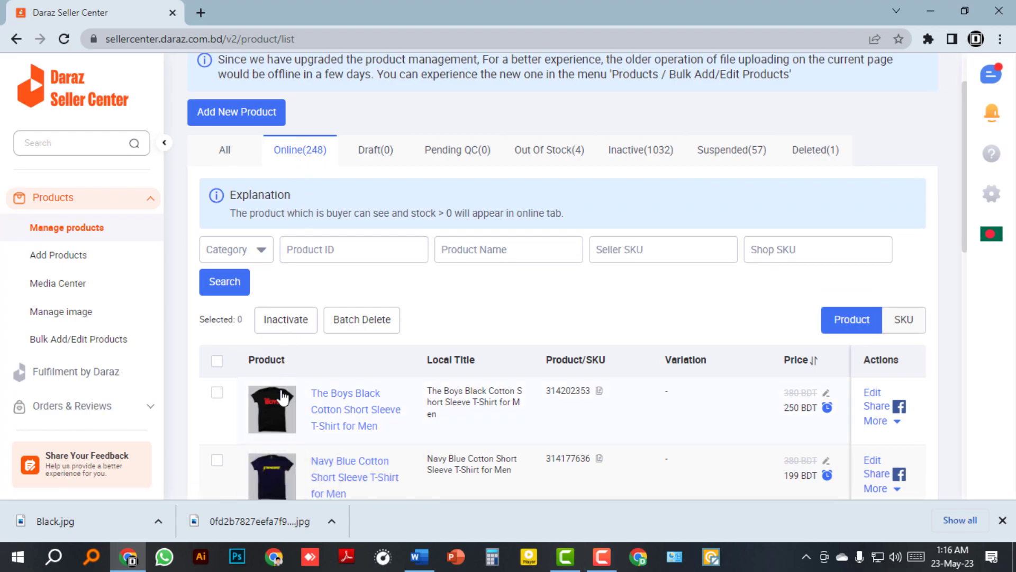
mouse_move(285, 404)
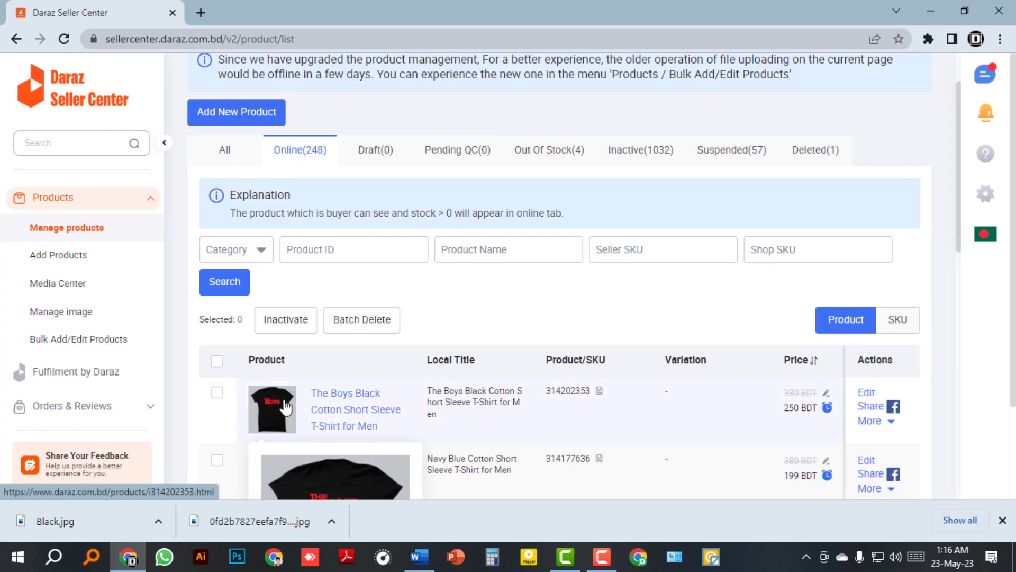